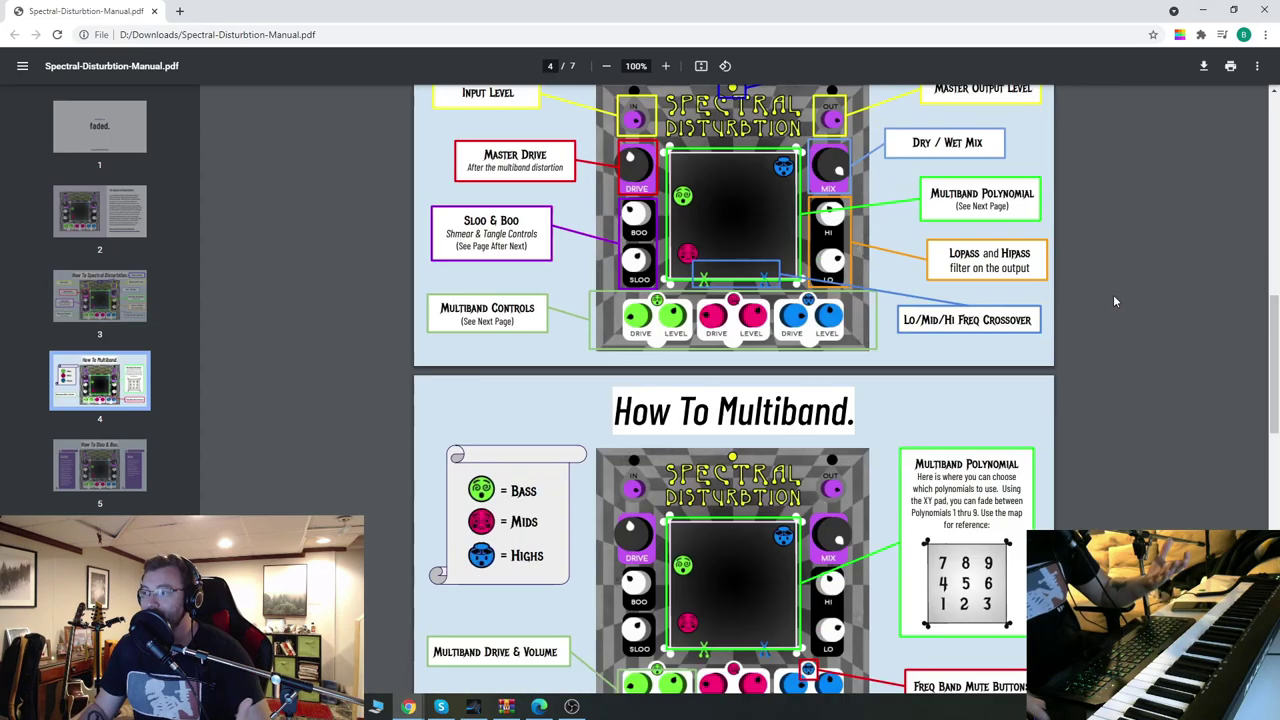
Step: Scroll through the Spectral Disturbtion manual's introduction, then return to the Studio One song
scroll(1113, 294, "up", 4)
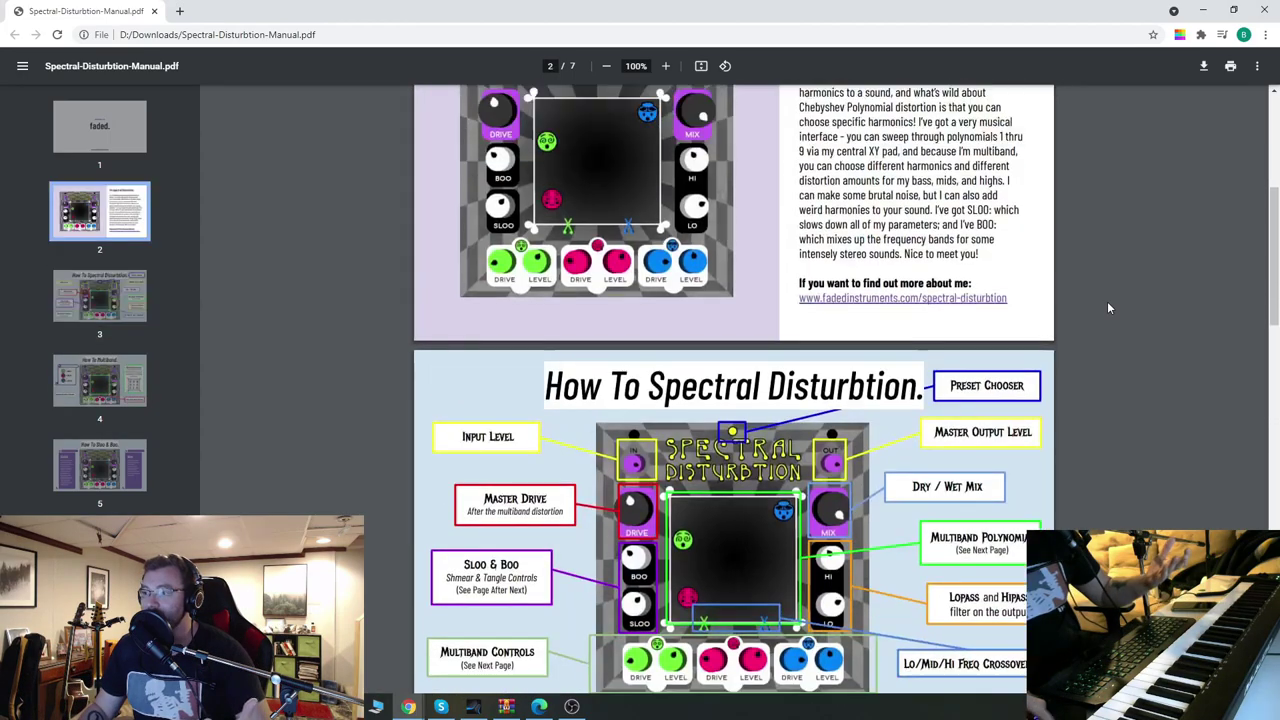
scroll(1107, 301, "up", 5)
scroll(1114, 296, "down", 2)
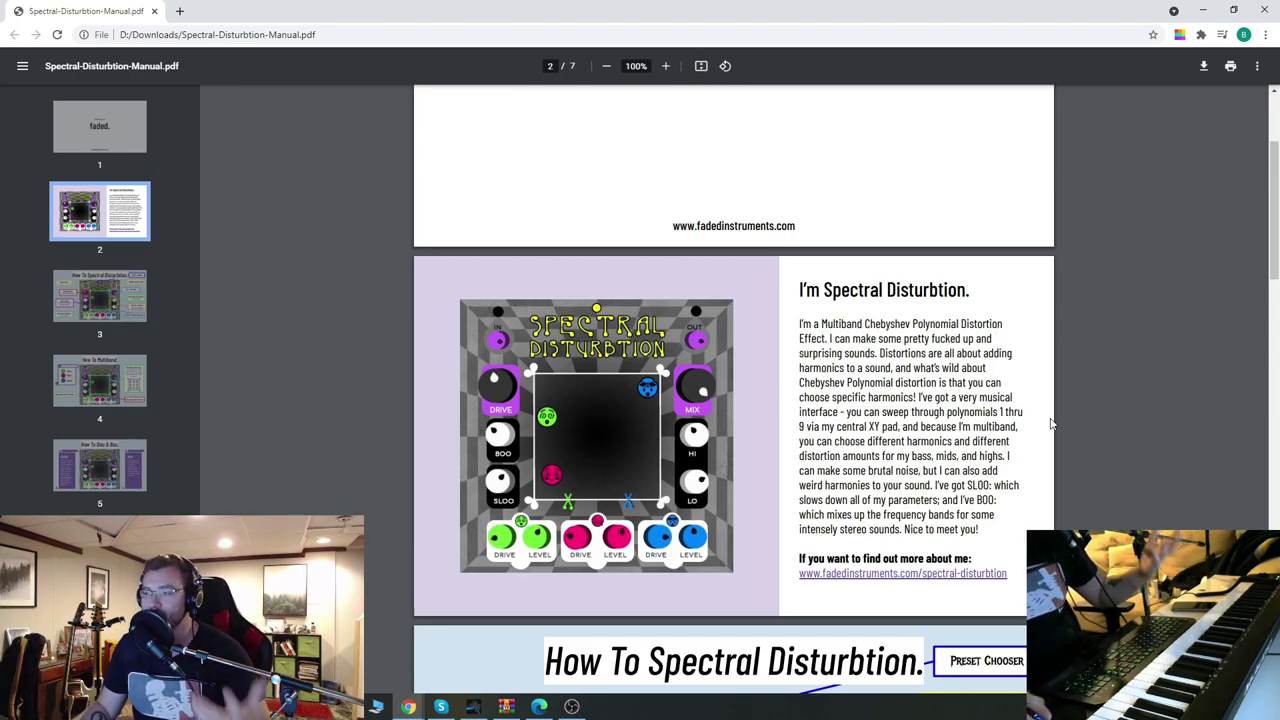
scroll(1050, 423, "down", 3)
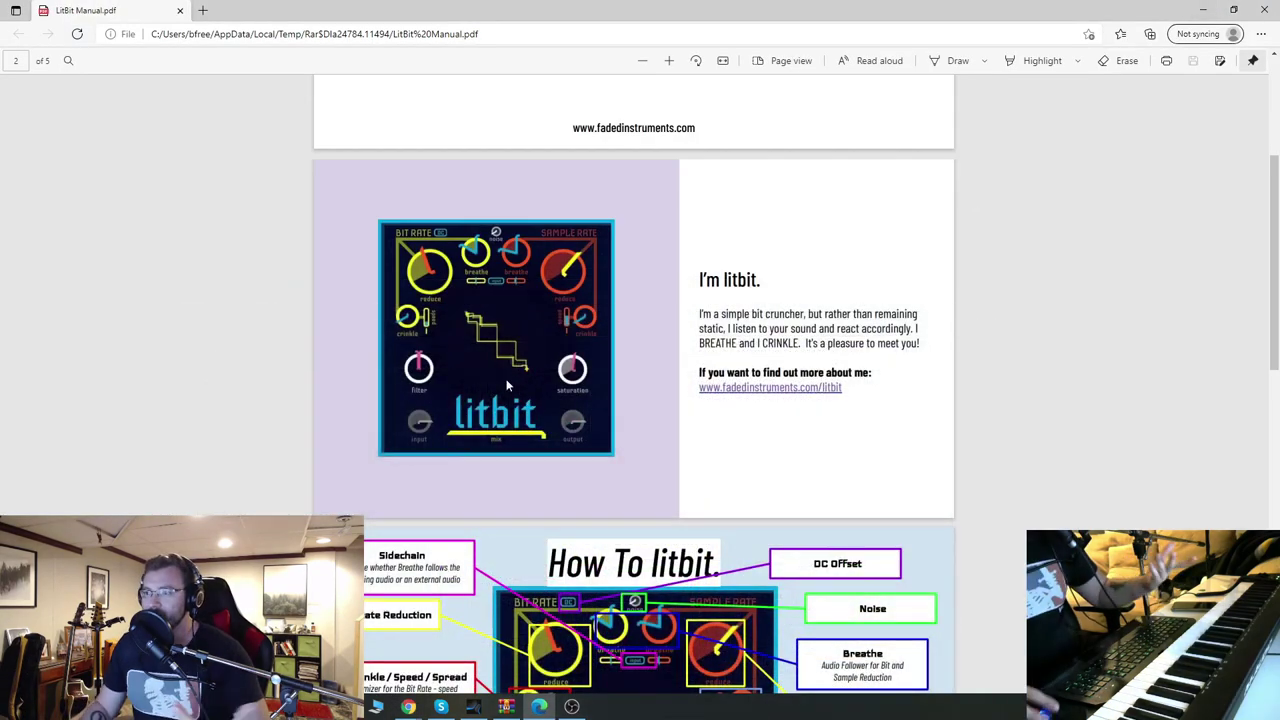
left_click(473, 706)
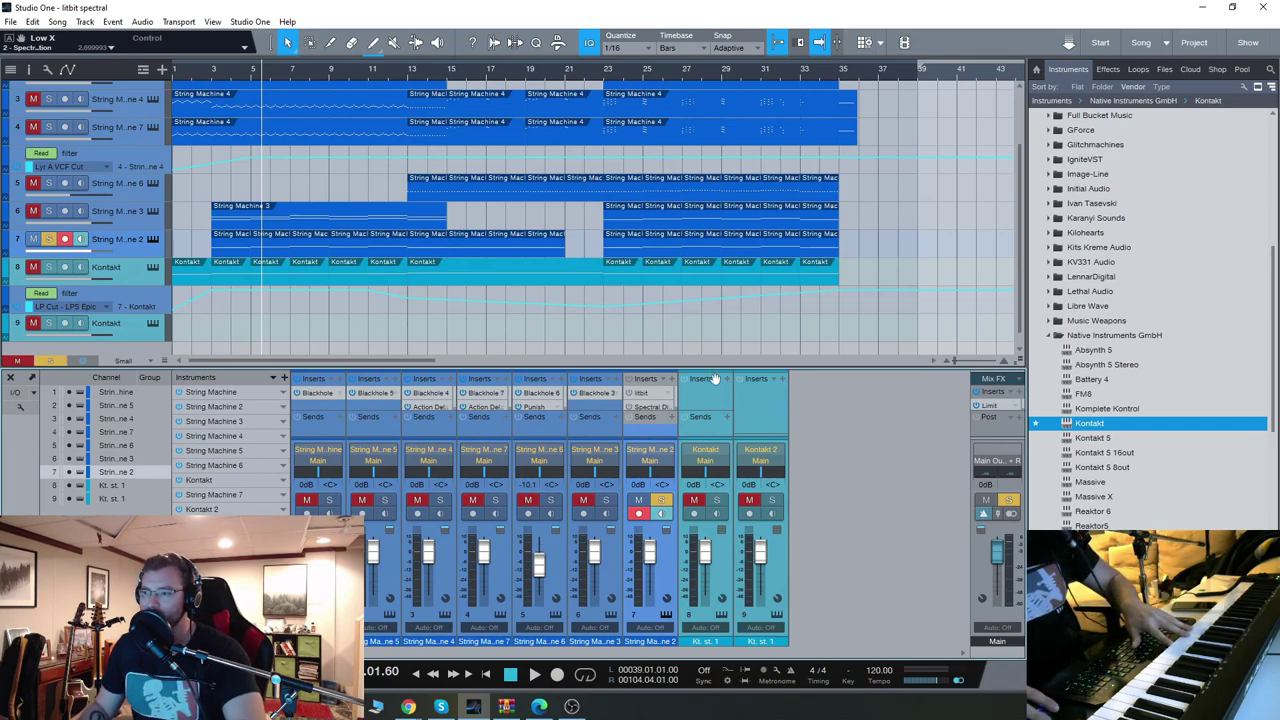
Step: Open the String Machine 2 instrument editor and move it aside
left_click(152, 240)
left_click_drag(627, 97, 587, 83)
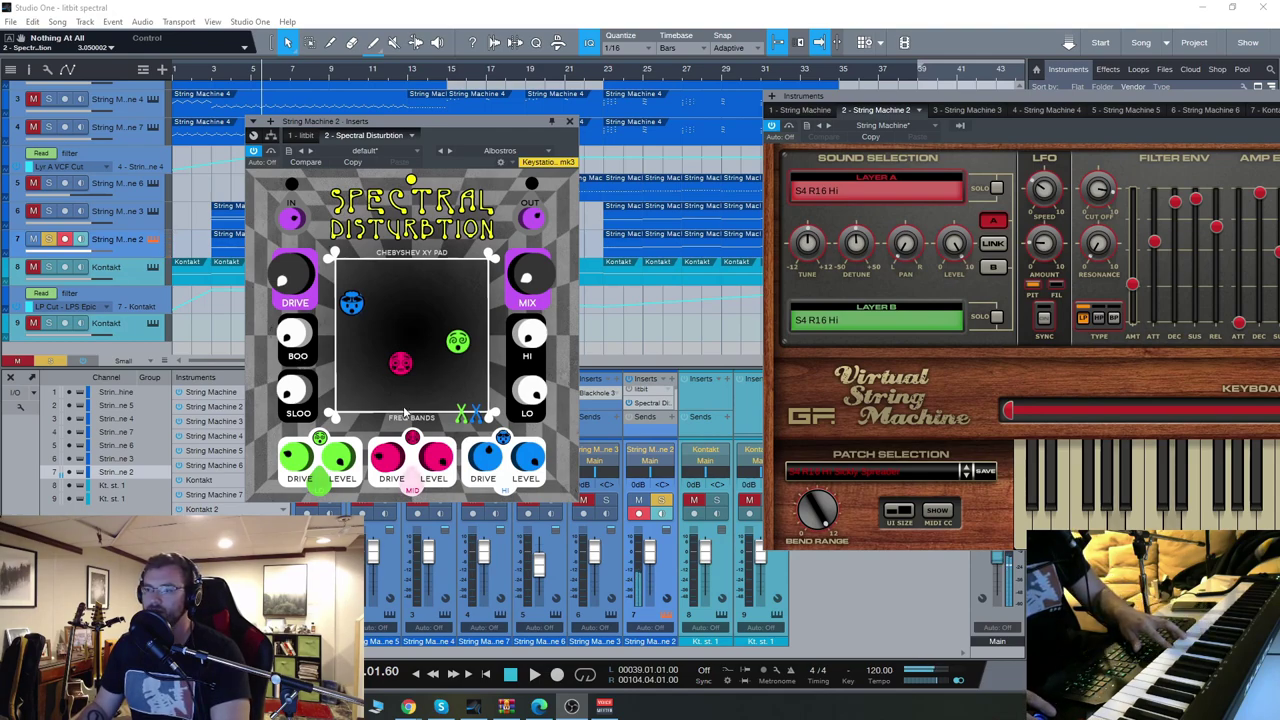
Step: Lower both Spectral Disturbtion band crossovers and raise the master DRIVE
left_click_drag(461, 416, 373, 422)
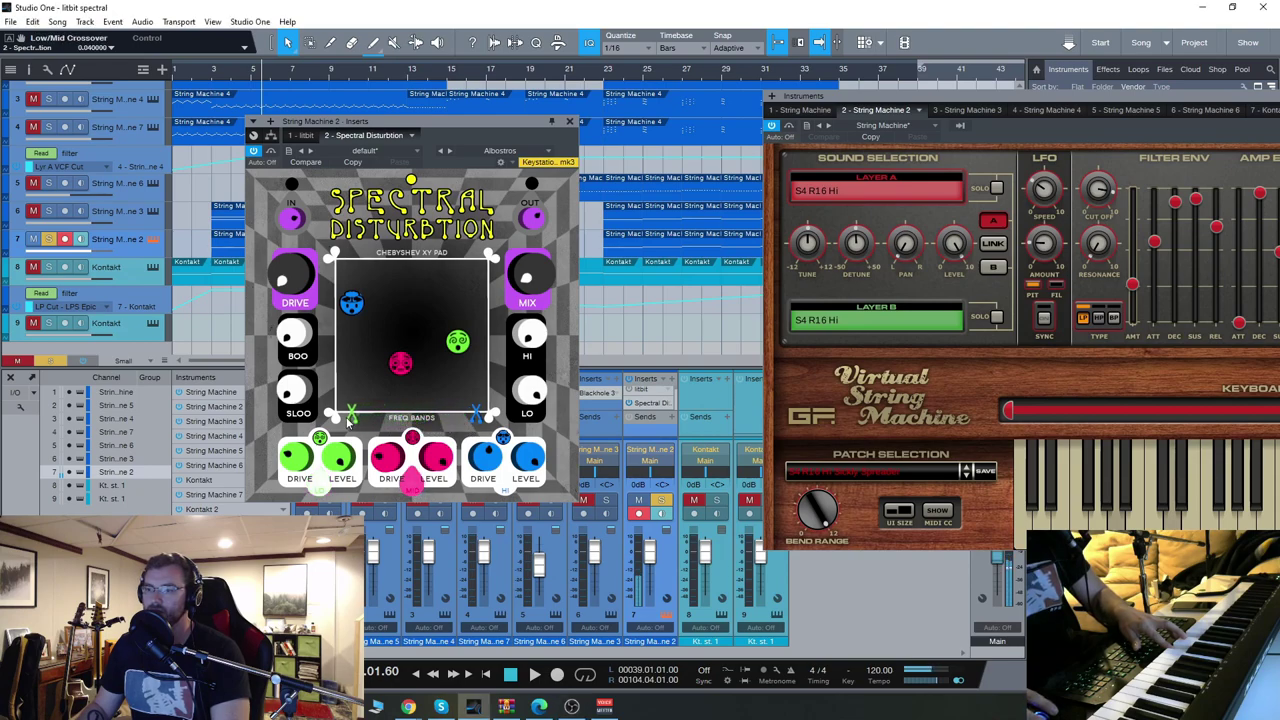
left_click_drag(478, 414, 386, 412)
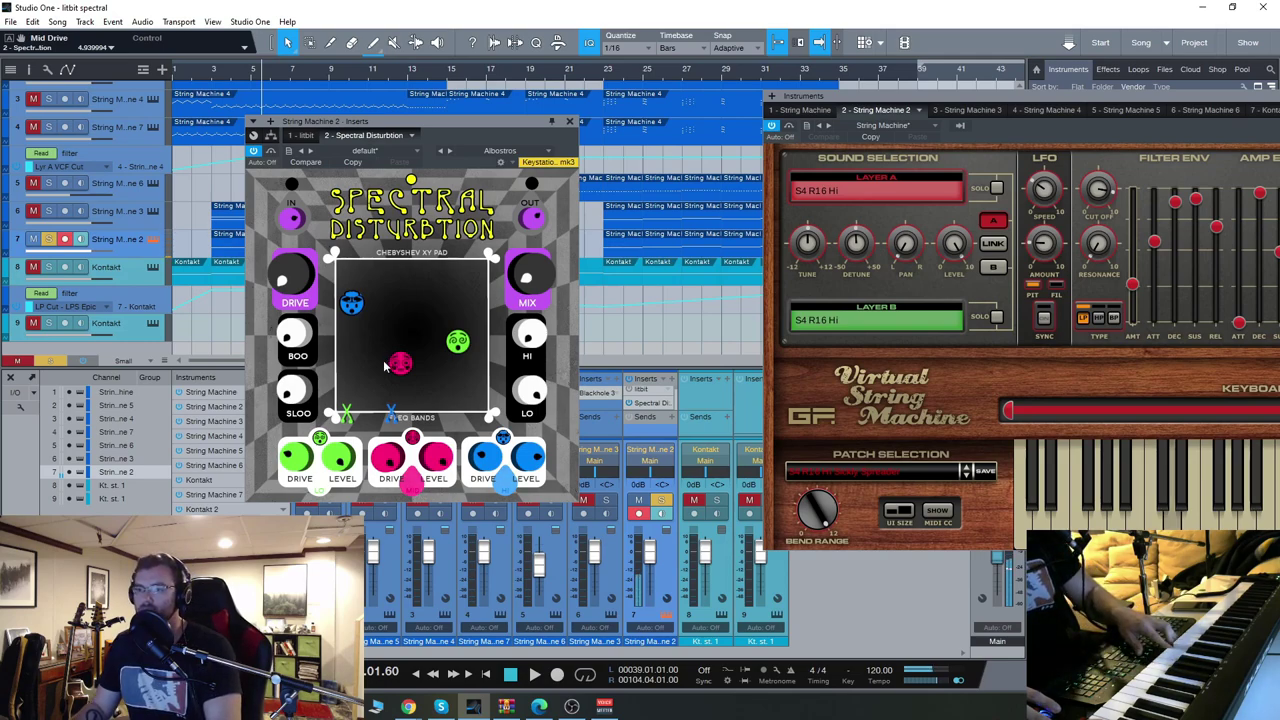
left_click_drag(284, 272, 286, 238)
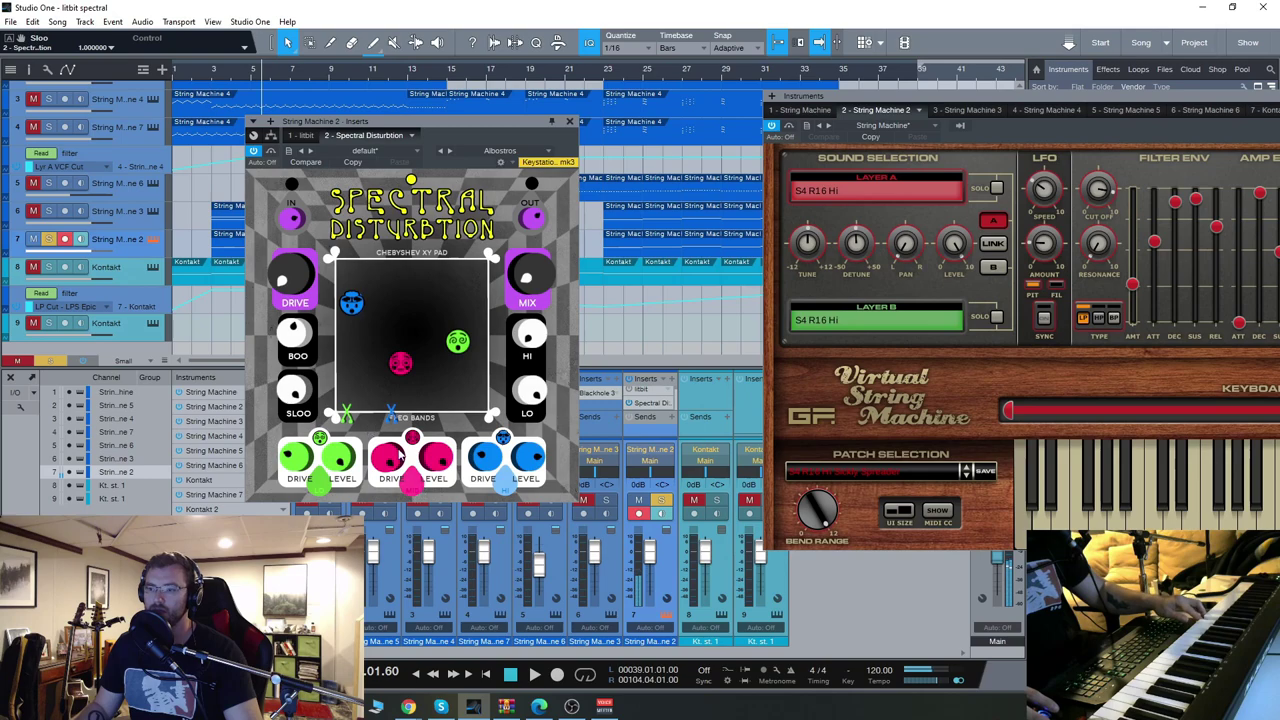
Step: Reposition the high, mid and low band harmonic points on the XY pad
left_click_drag(362, 307, 470, 398)
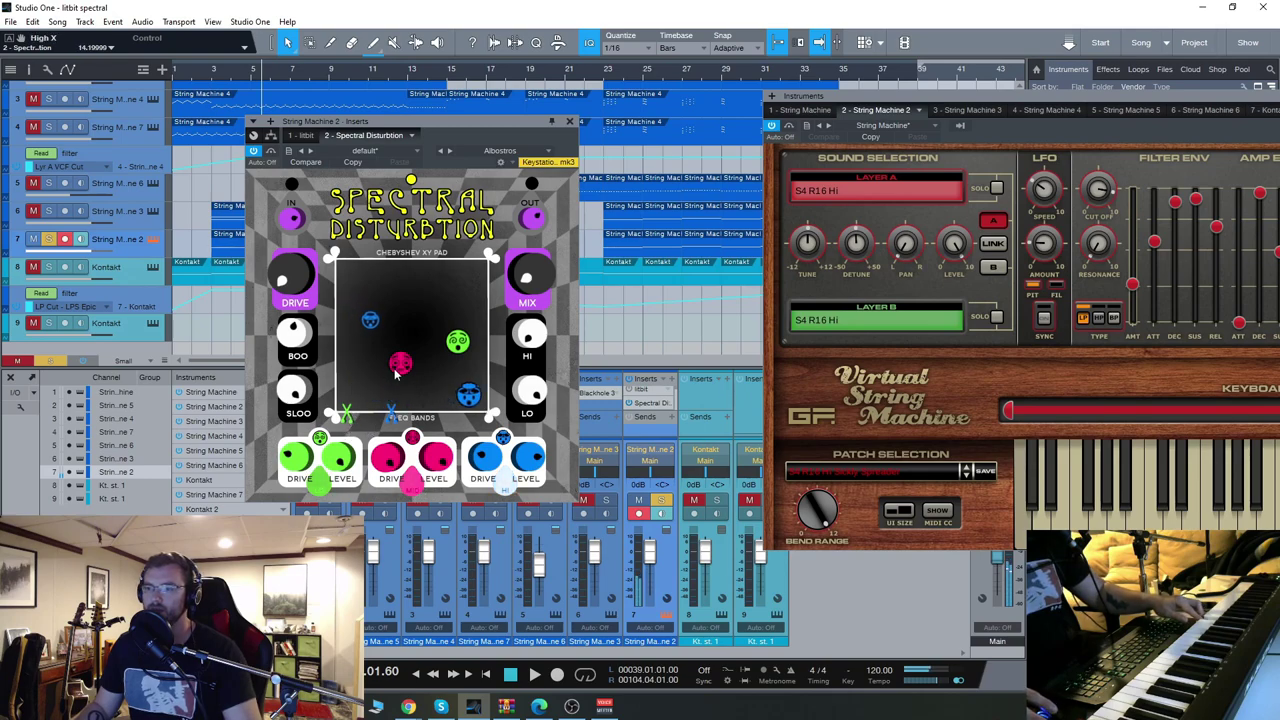
left_click_drag(400, 363, 437, 285)
left_click_drag(457, 342, 352, 275)
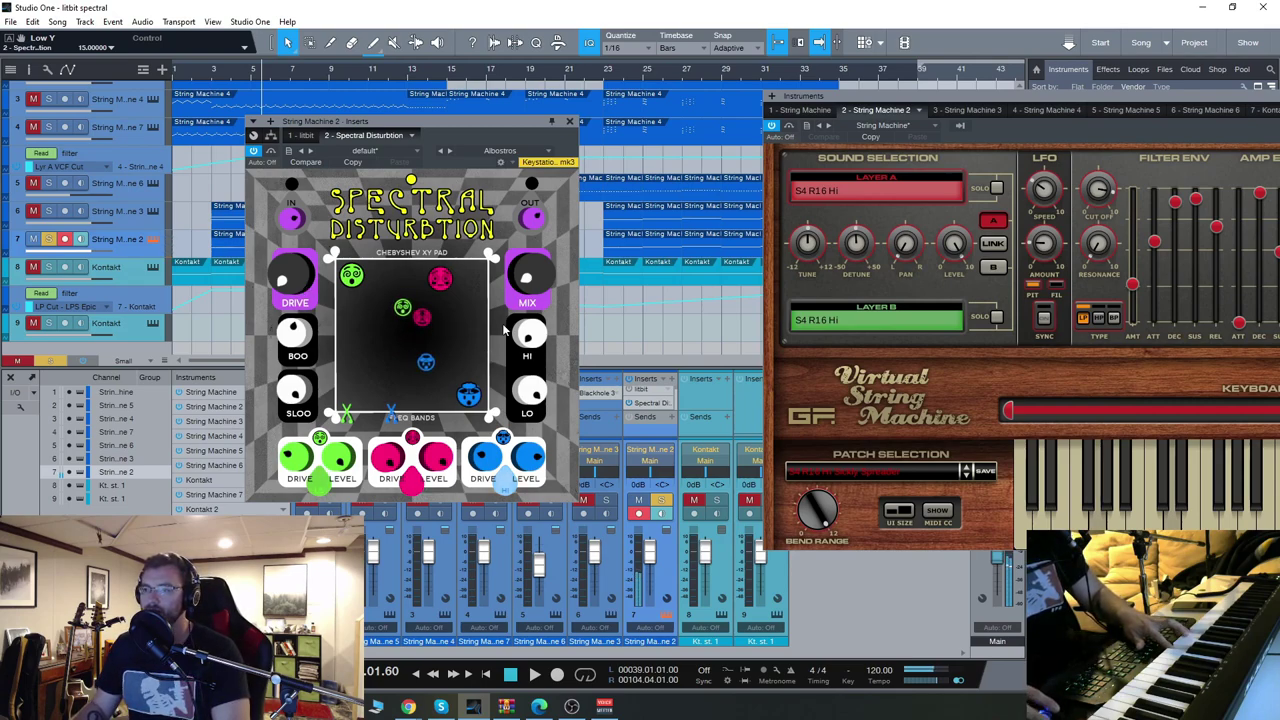
Step: Turn the Spectral Disturbtion MIX knob up for a wetter, more distorted sound
left_click_drag(540, 215, 540, 195)
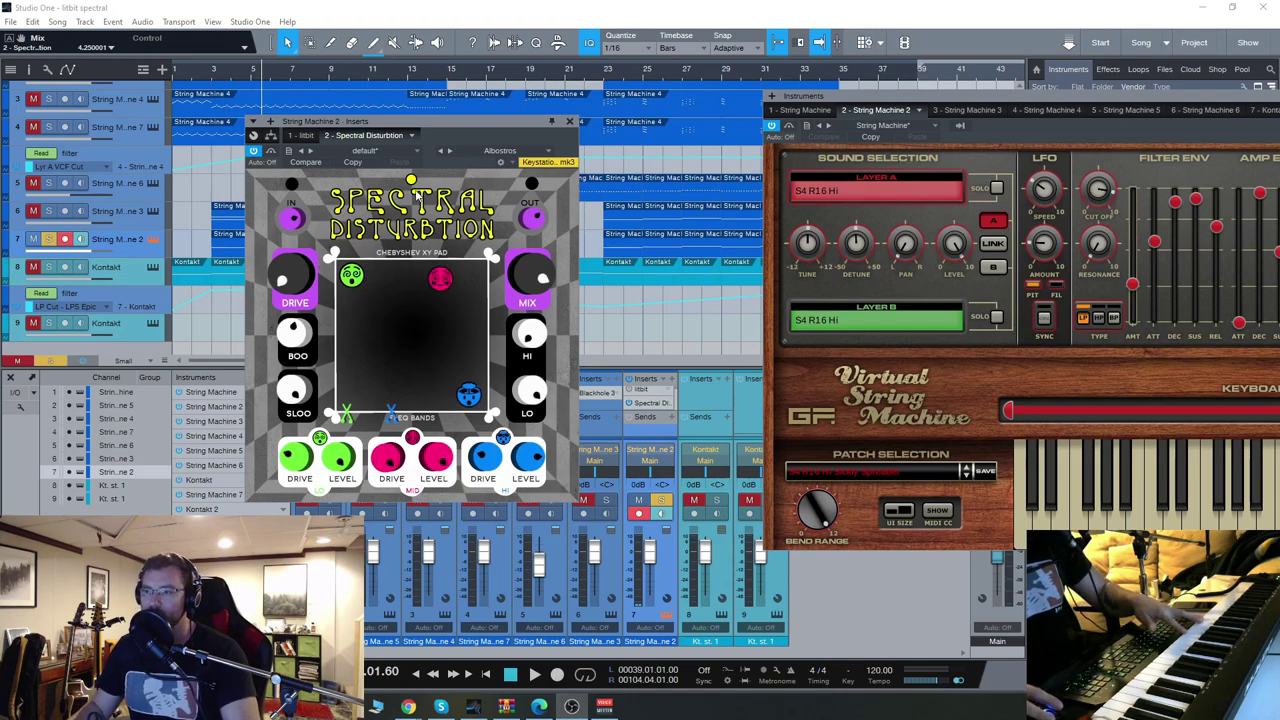
Step: Load the Boops > Albostros preset and drag the high band's harmonic point lower
right_click(411, 180)
left_click(396, 270)
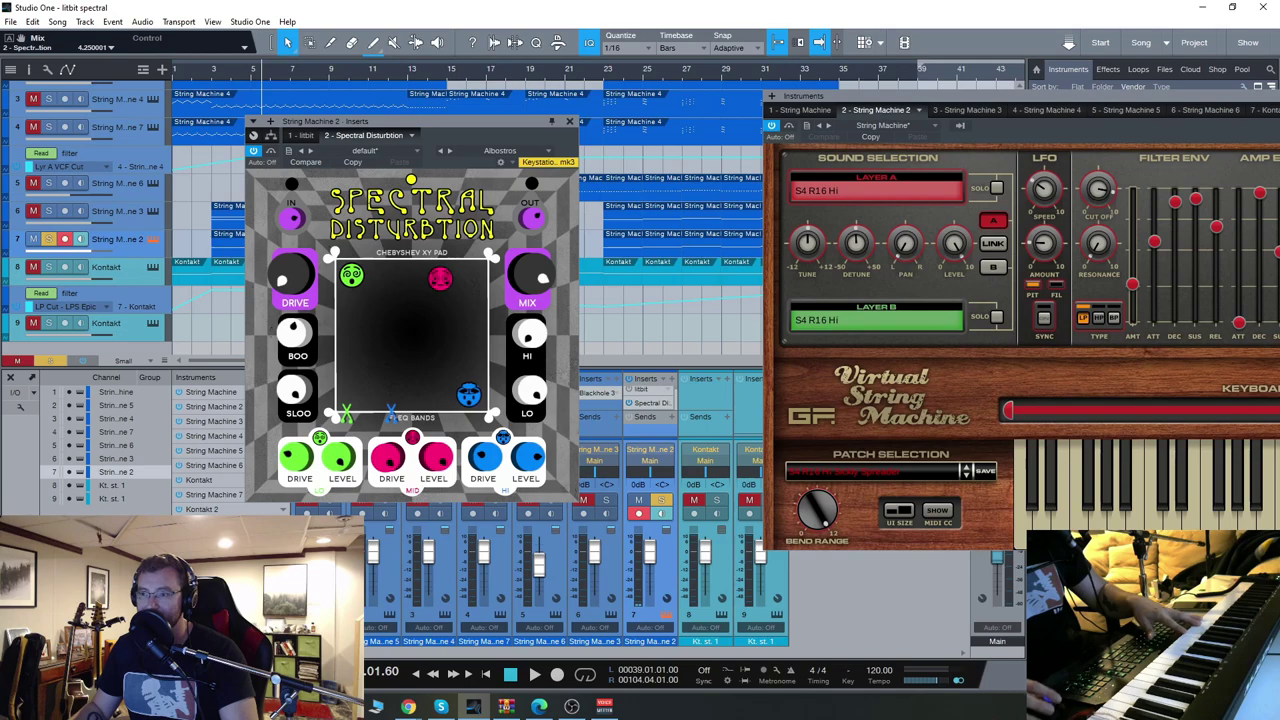
right_click(411, 180)
mouse_move(441, 181)
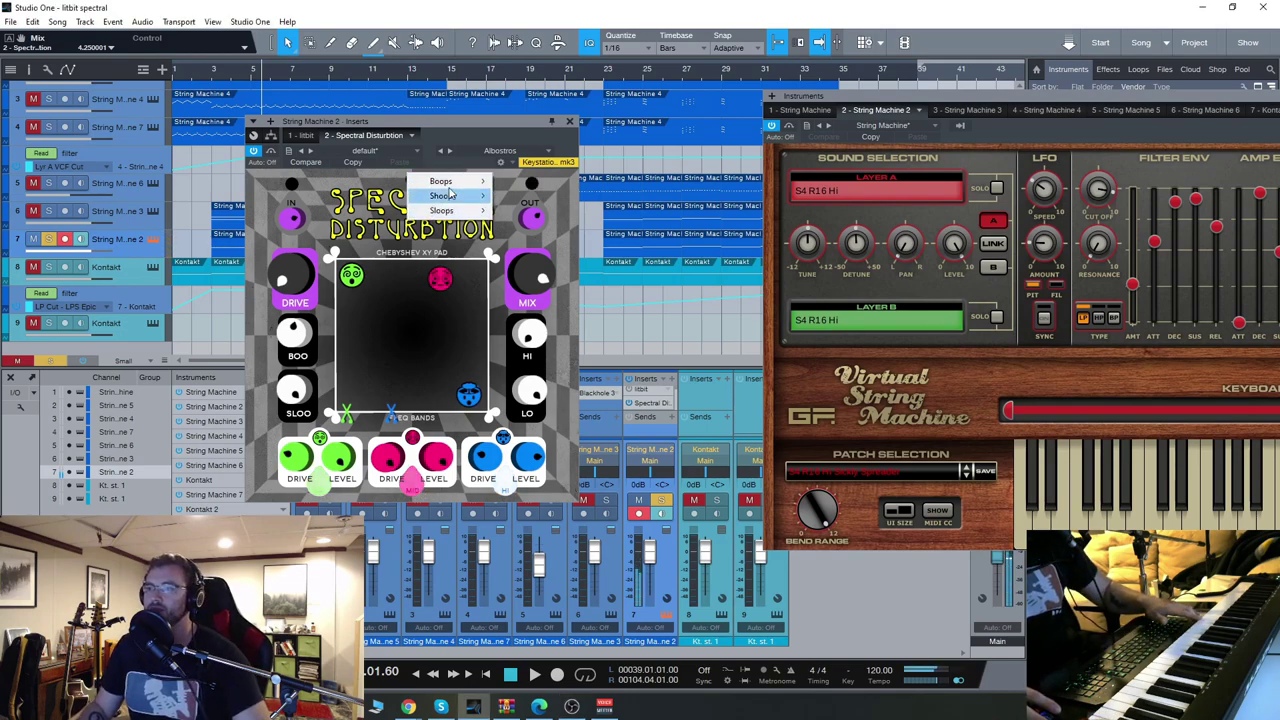
left_click(527, 181)
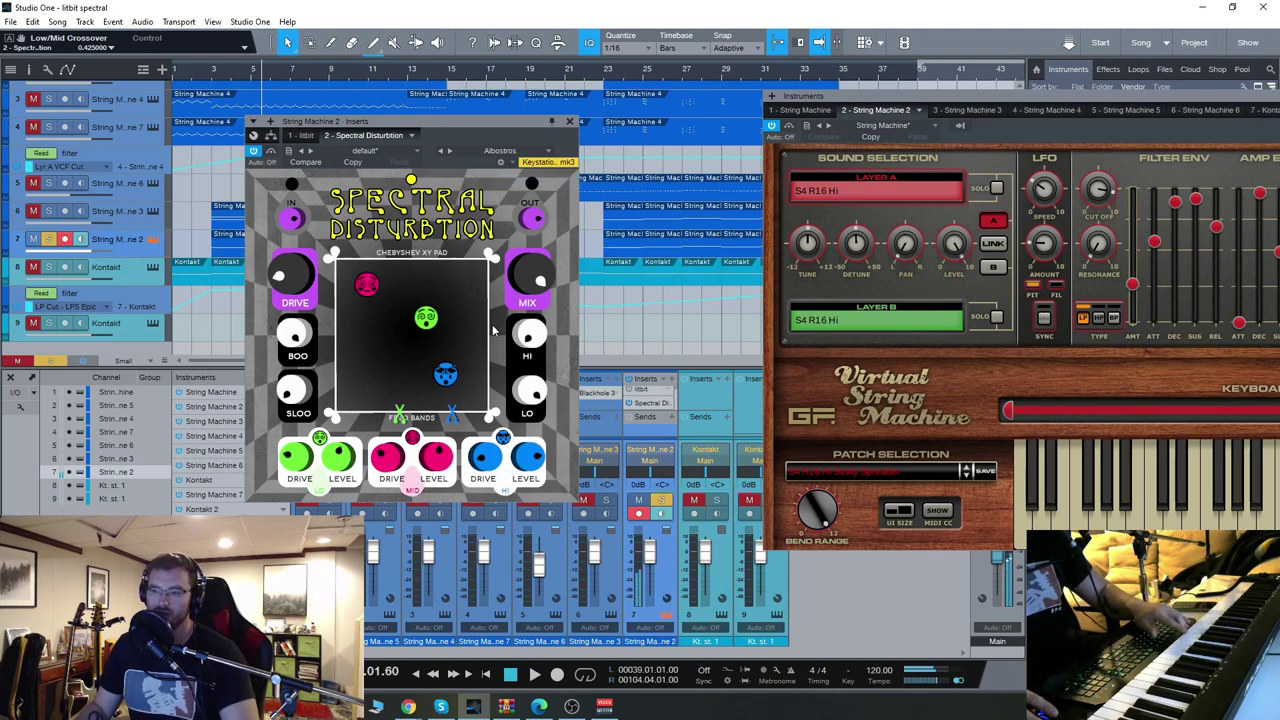
mouse_move(459, 387)
left_mouse_down()
mouse_move(369, 391)
mouse_move(376, 412)
mouse_move(470, 398)
mouse_move(460, 292)
mouse_move(352, 274)
mouse_move(355, 385)
mouse_move(425, 392)
mouse_move(454, 350)
mouse_move(381, 366)
mouse_move(412, 388)
mouse_move(434, 380)
mouse_move(455, 278)
mouse_move(446, 323)
mouse_move(351, 318)
left_mouse_up()
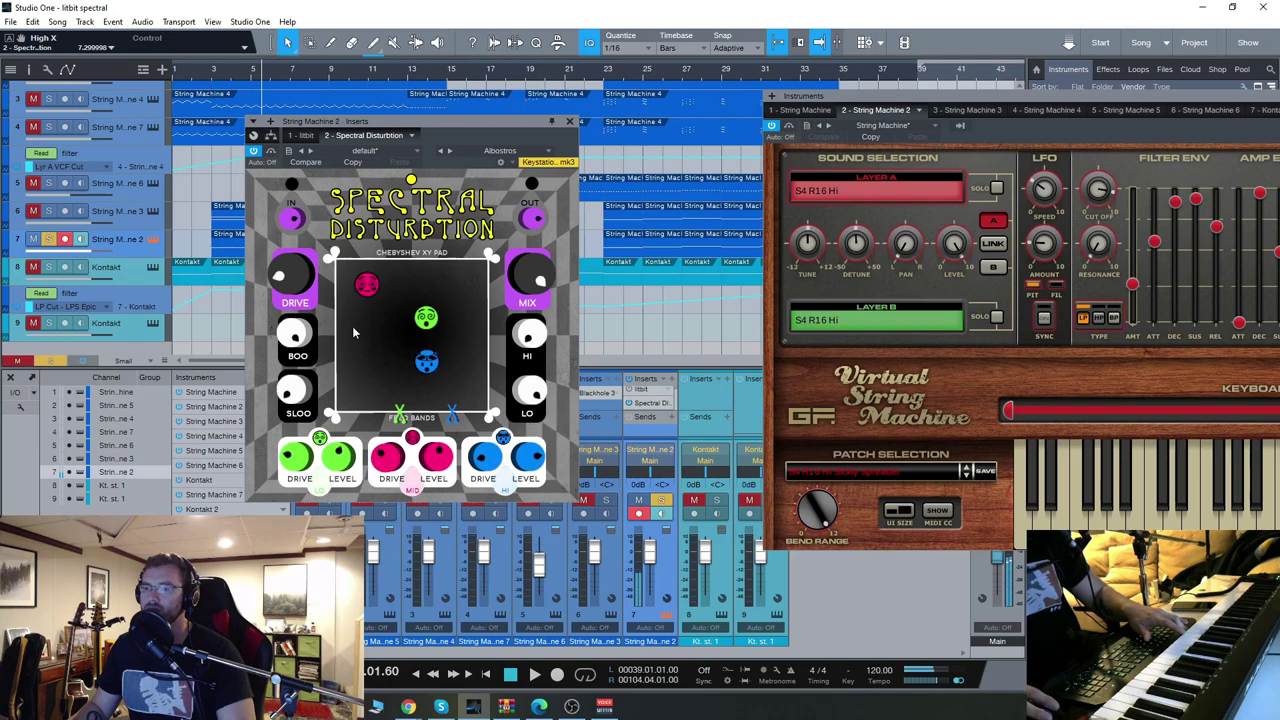
Step: Move the high band's harmonic point to the top right, then switch to the LitBit manual
mouse_move(426, 362)
left_mouse_down()
mouse_move(364, 358)
mouse_move(489, 260)
left_mouse_up()
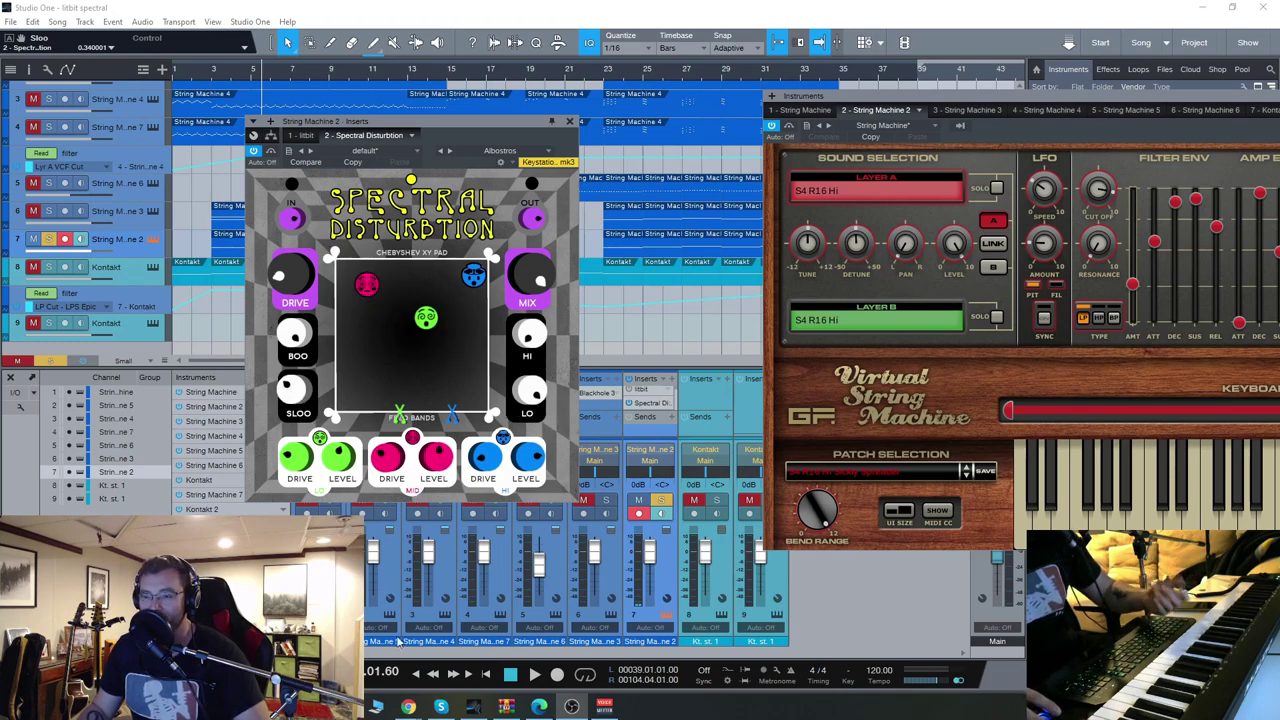
left_click(410, 705)
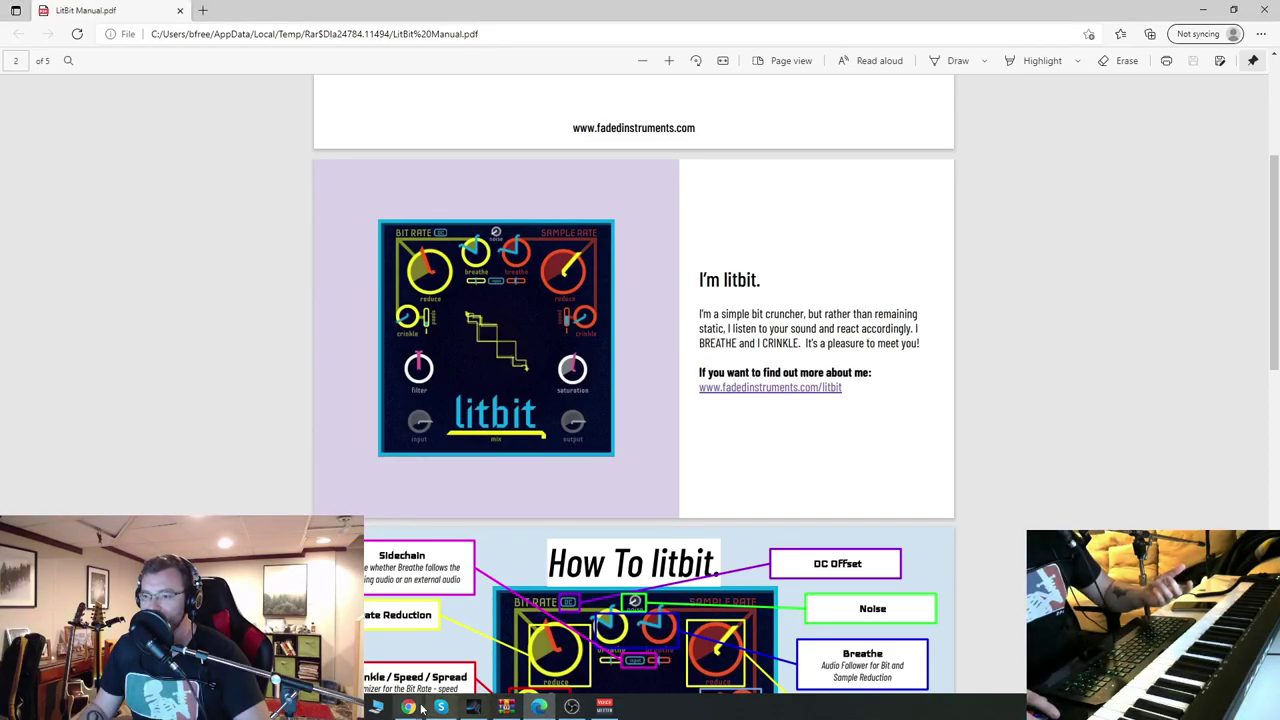
Step: Read the Spectral Disturbtion manual's 'How To Sloo & Boo' page, then bring back the LitBit manual
mouse_move(408, 707)
left_click(480, 645)
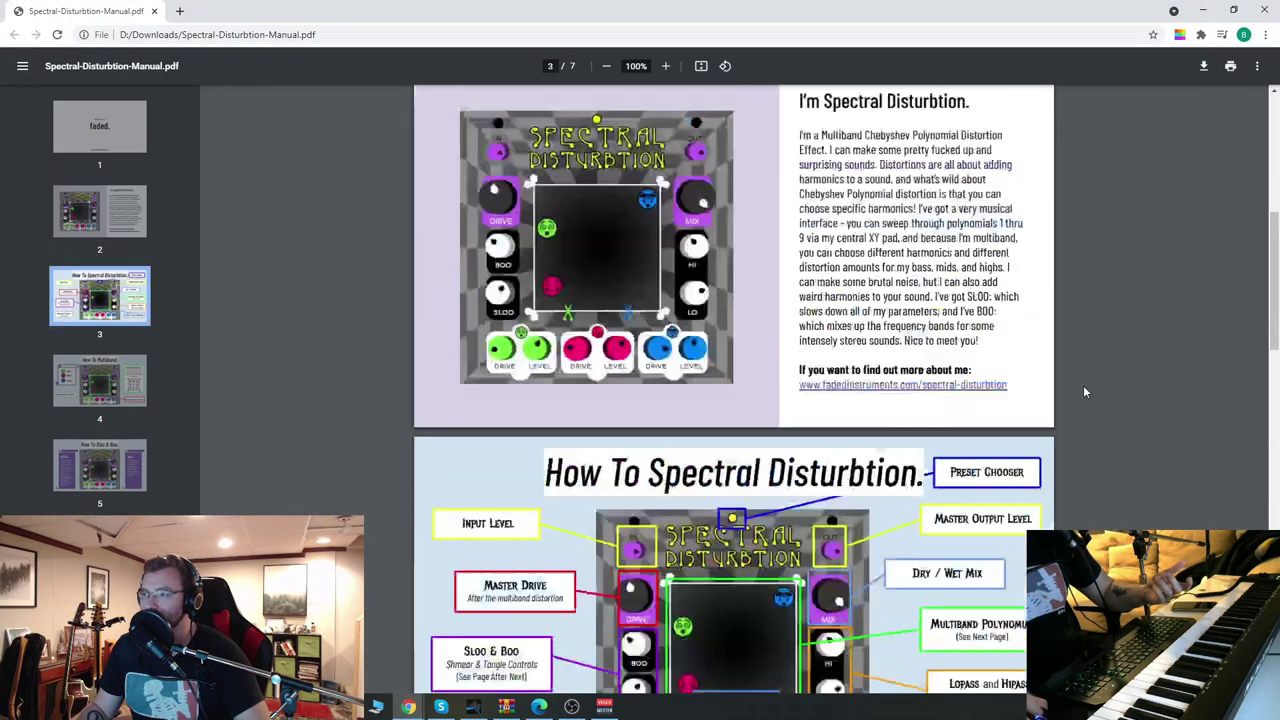
scroll(1070, 400, "down", 6)
scroll(1075, 395, "down", 4)
scroll(836, 334, "up", 1)
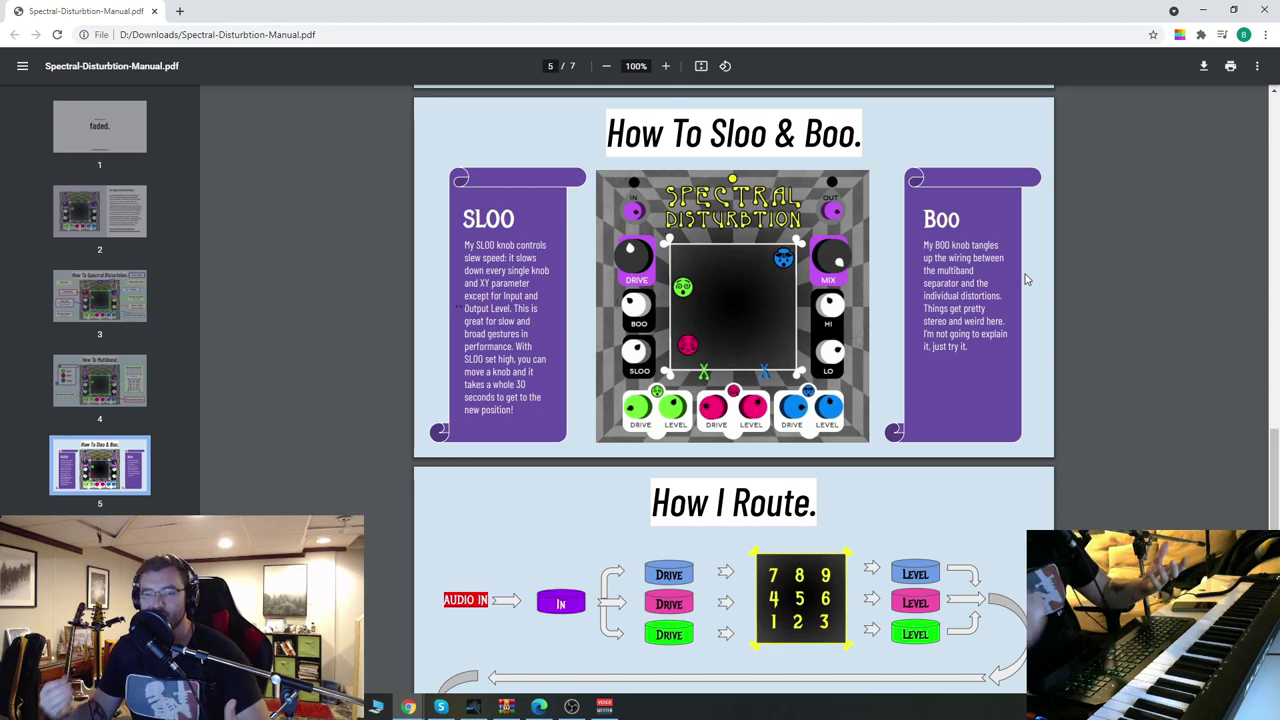
left_click(539, 706)
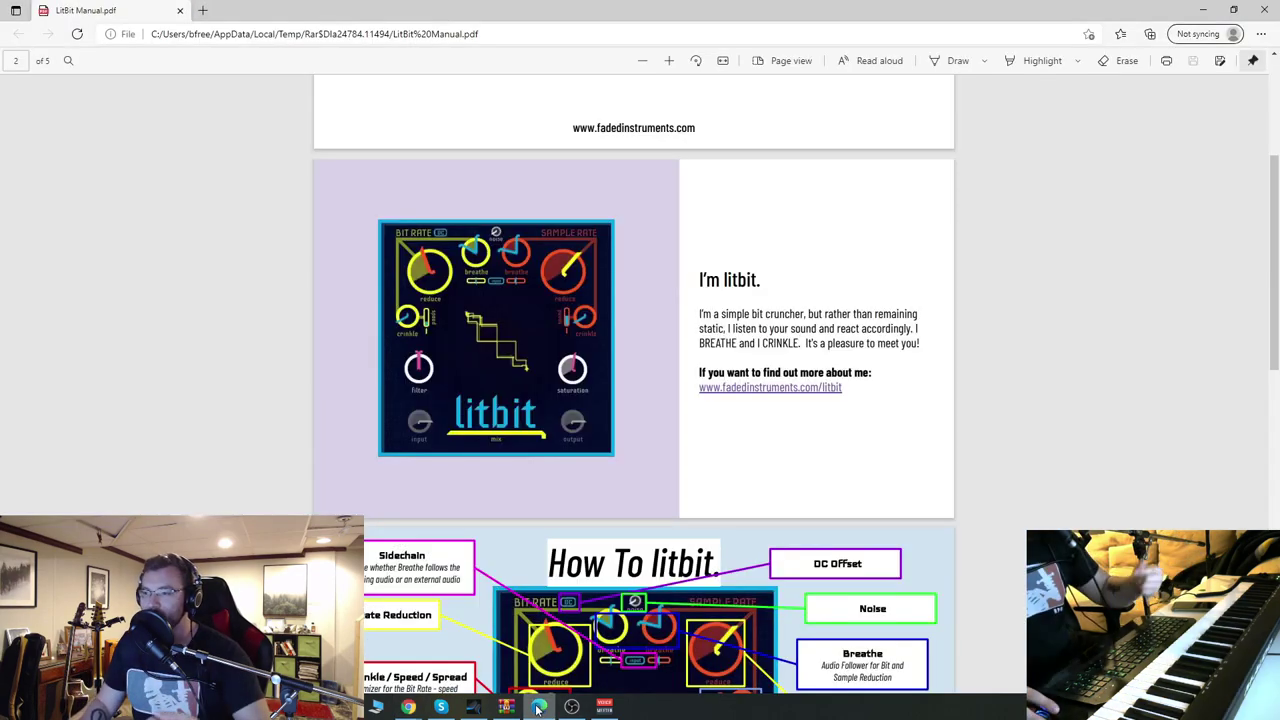
Step: Return to Studio One and close the String Machine and Omnisphere instrument editors
left_click(476, 707)
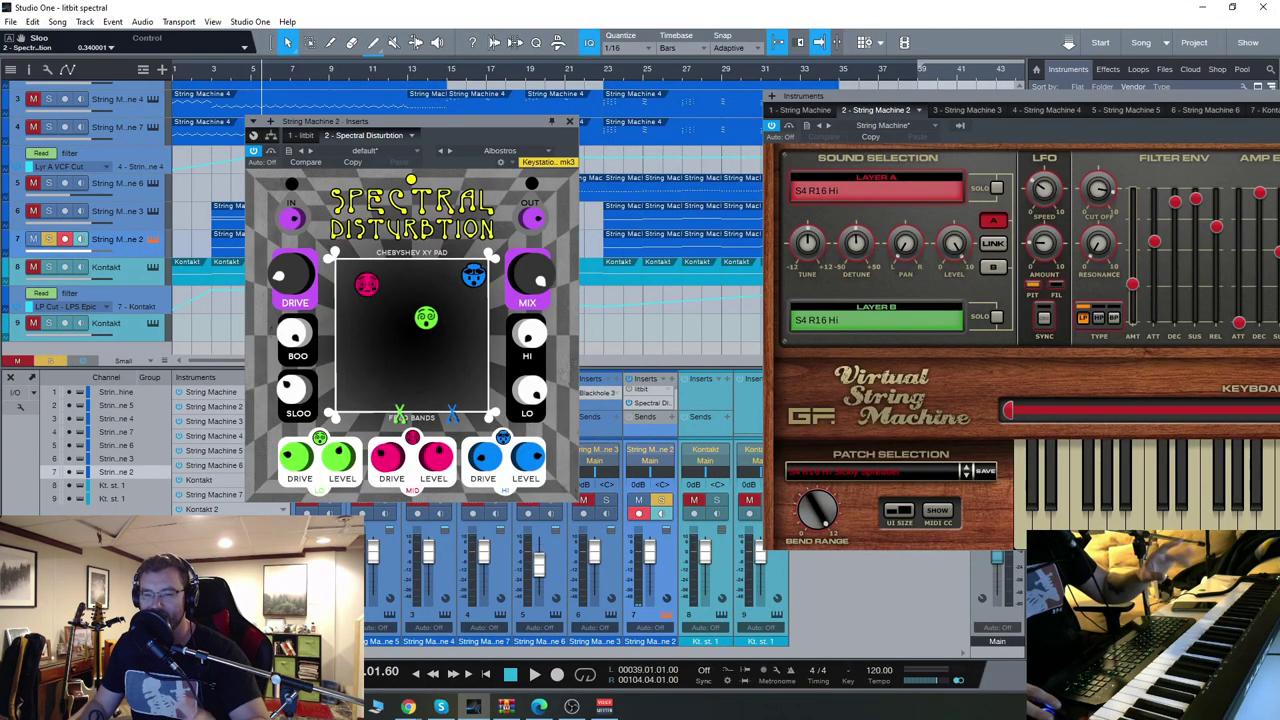
left_click_drag(1183, 107, 745, 112)
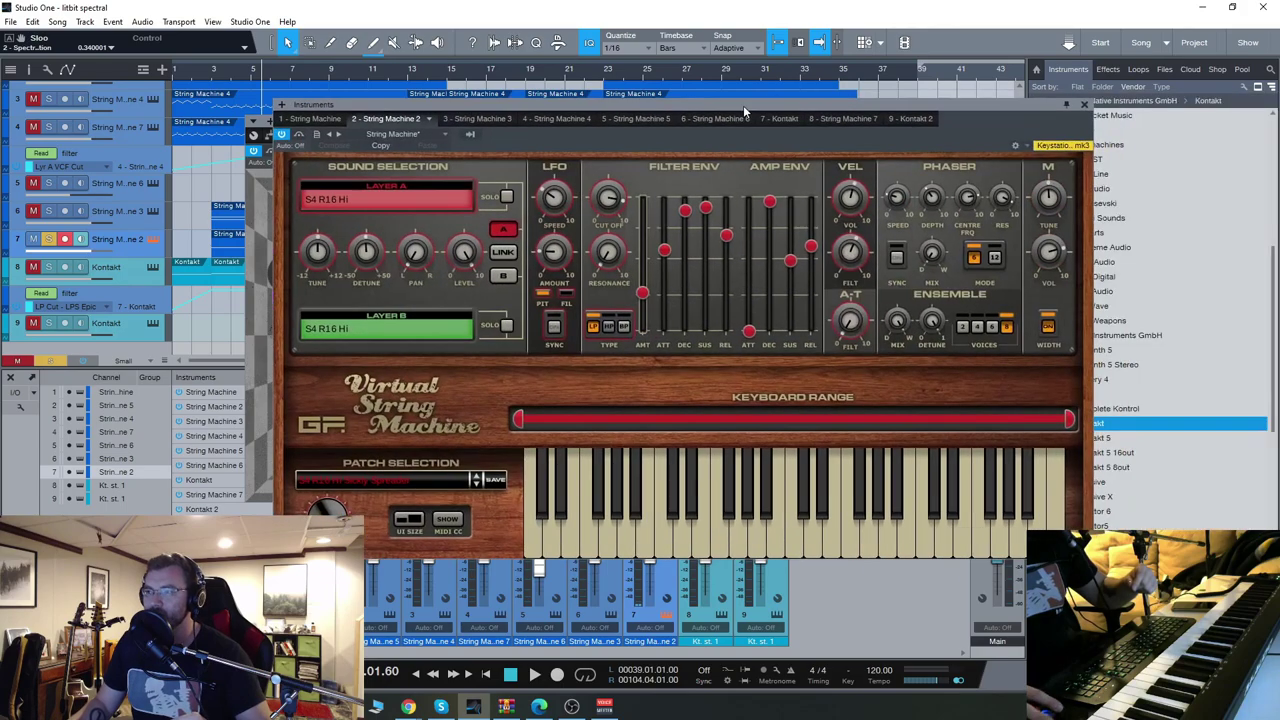
left_click(1084, 104)
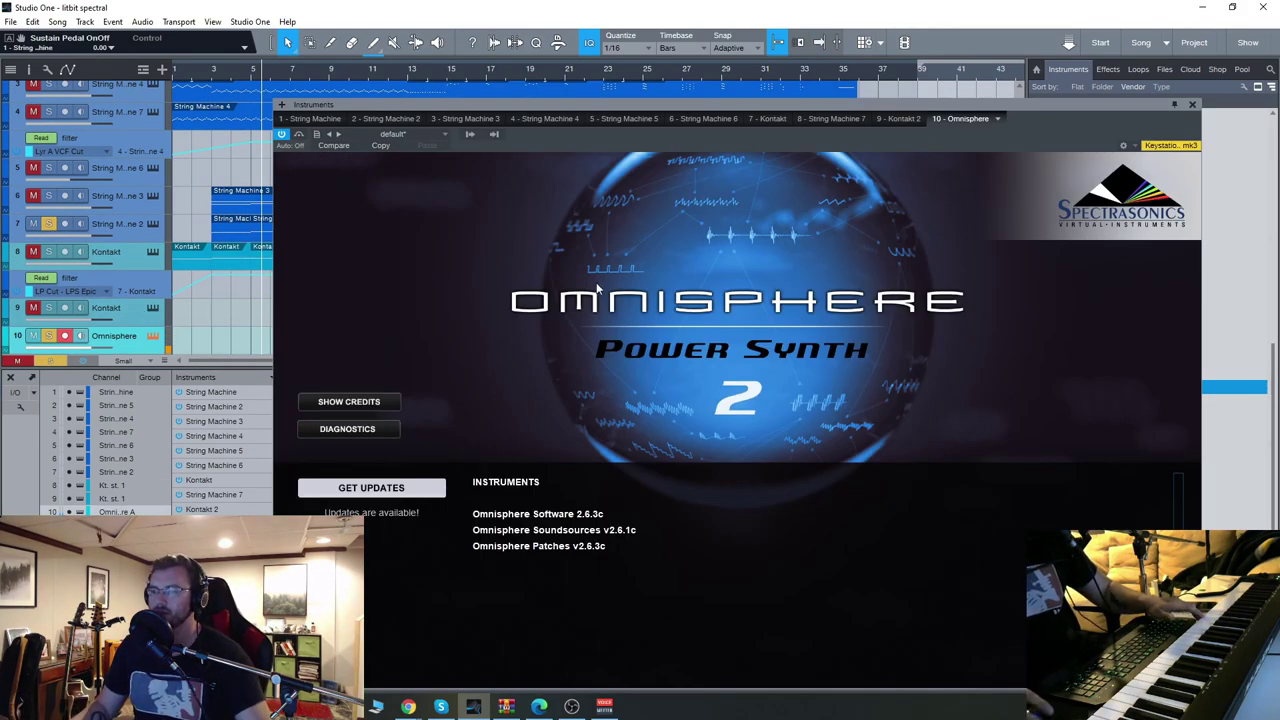
left_click(1190, 104)
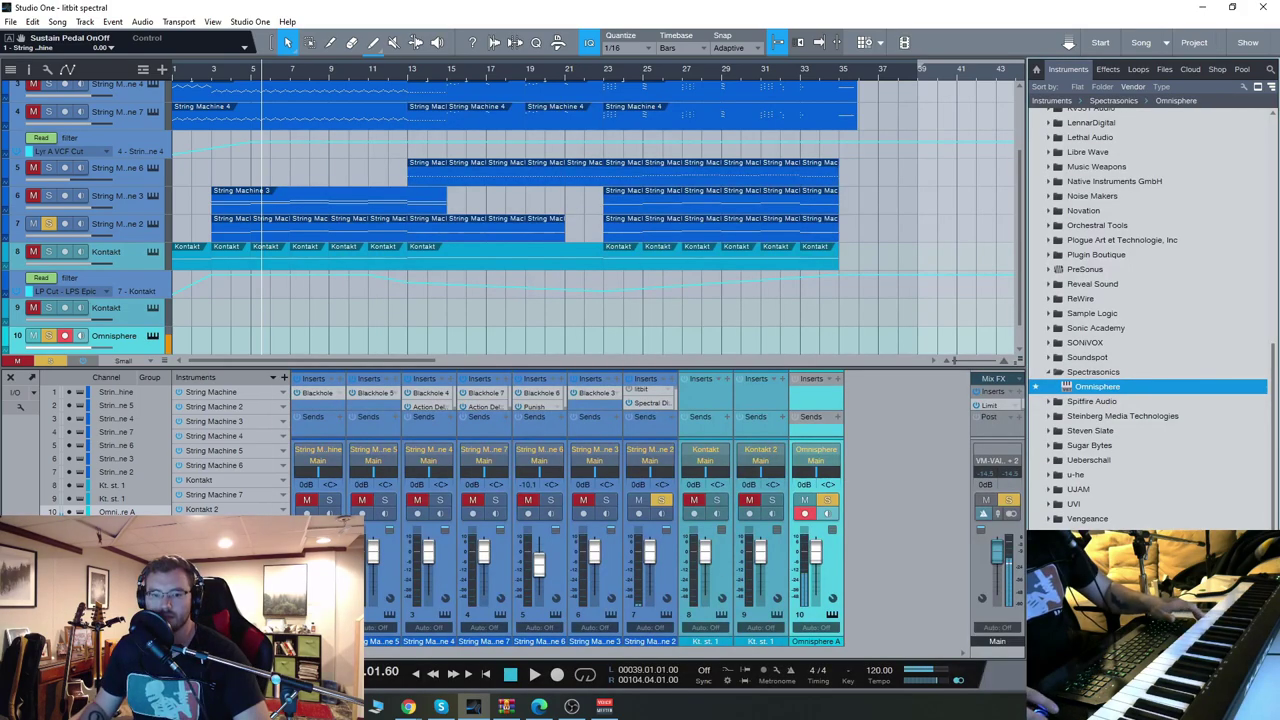
left_click(572, 706)
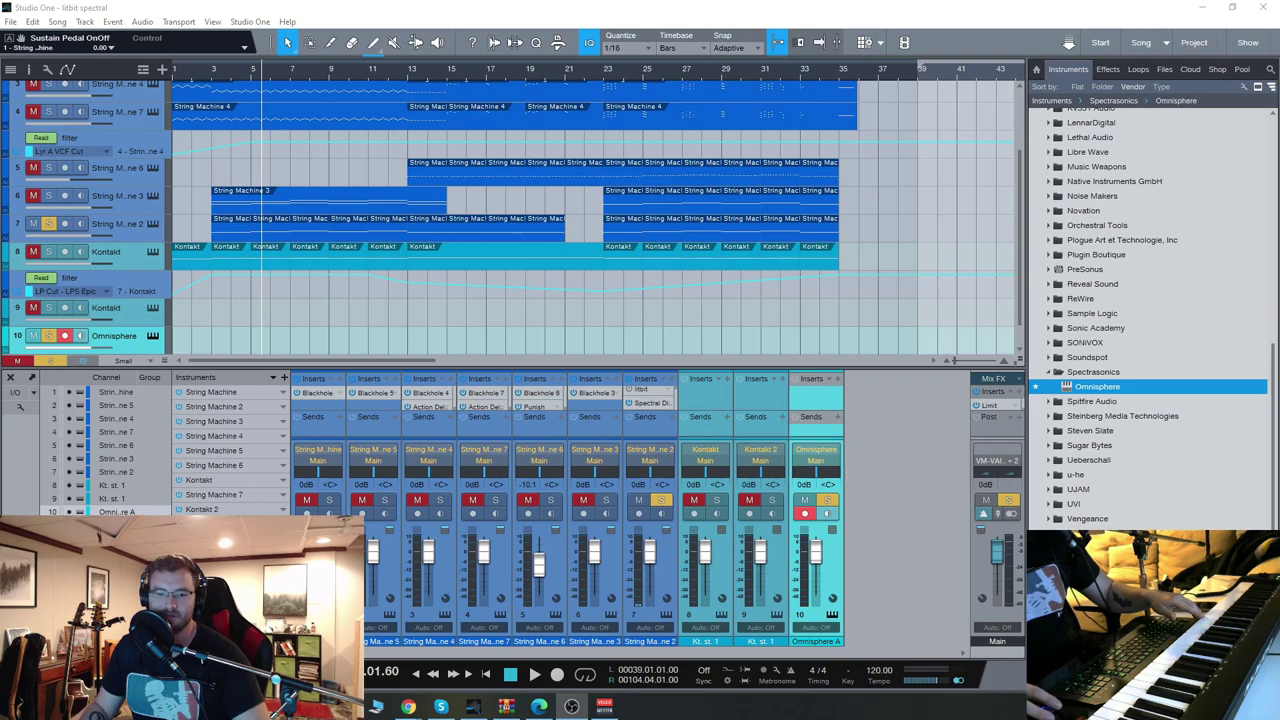
Step: Copy Spectral Disturbtion onto the Omnisphere channel and reposition its low, mid and high harmonic points
left_click_drag(657, 404, 816, 393)
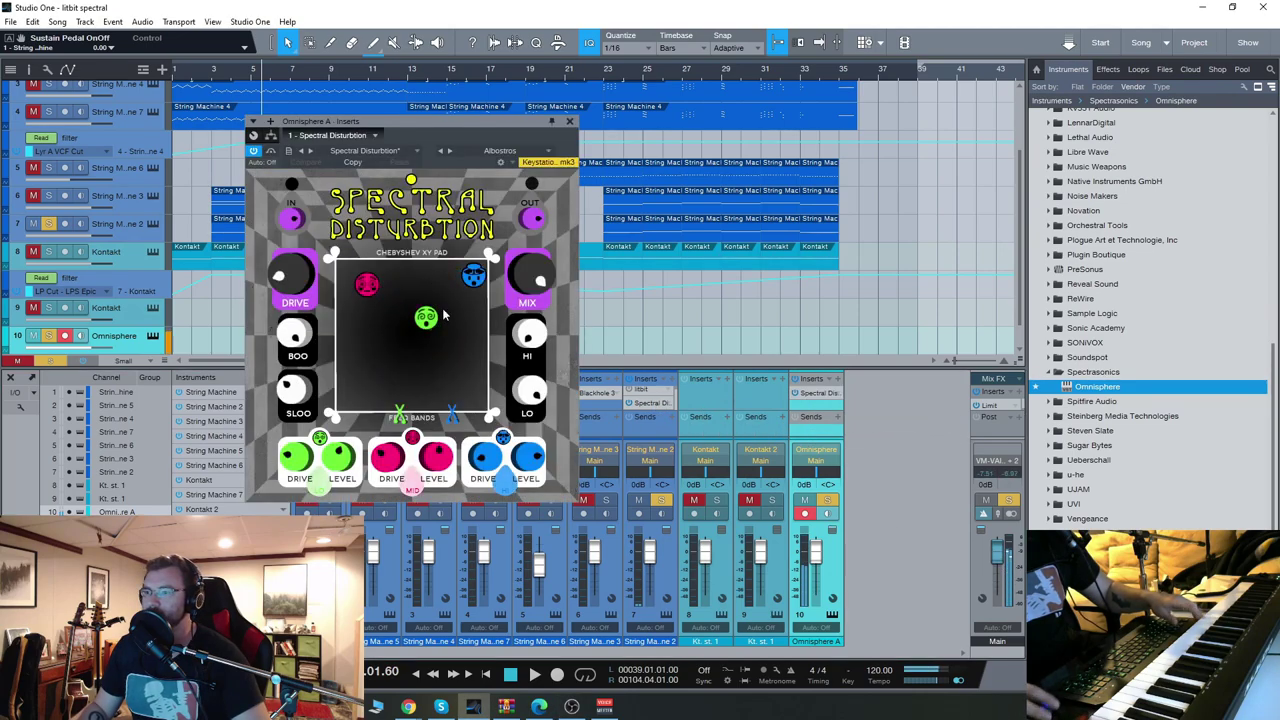
left_click_drag(400, 121, 595, 129)
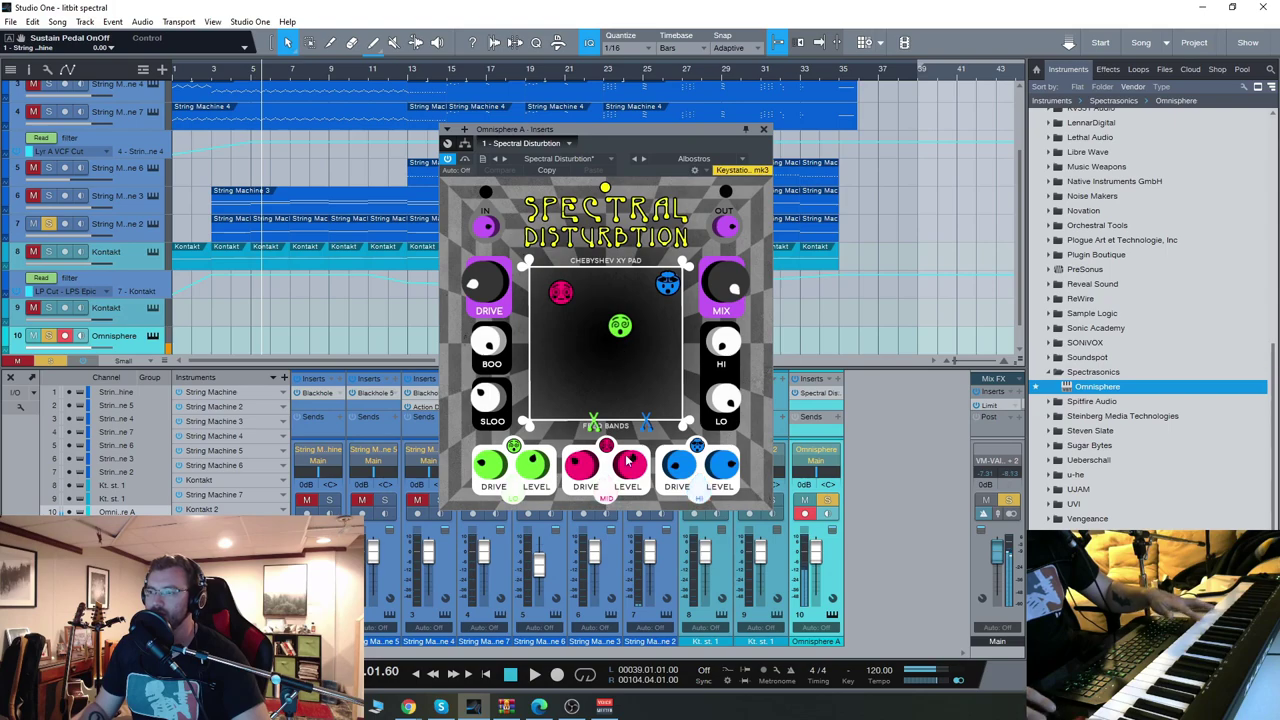
left_click_drag(618, 328, 545, 403)
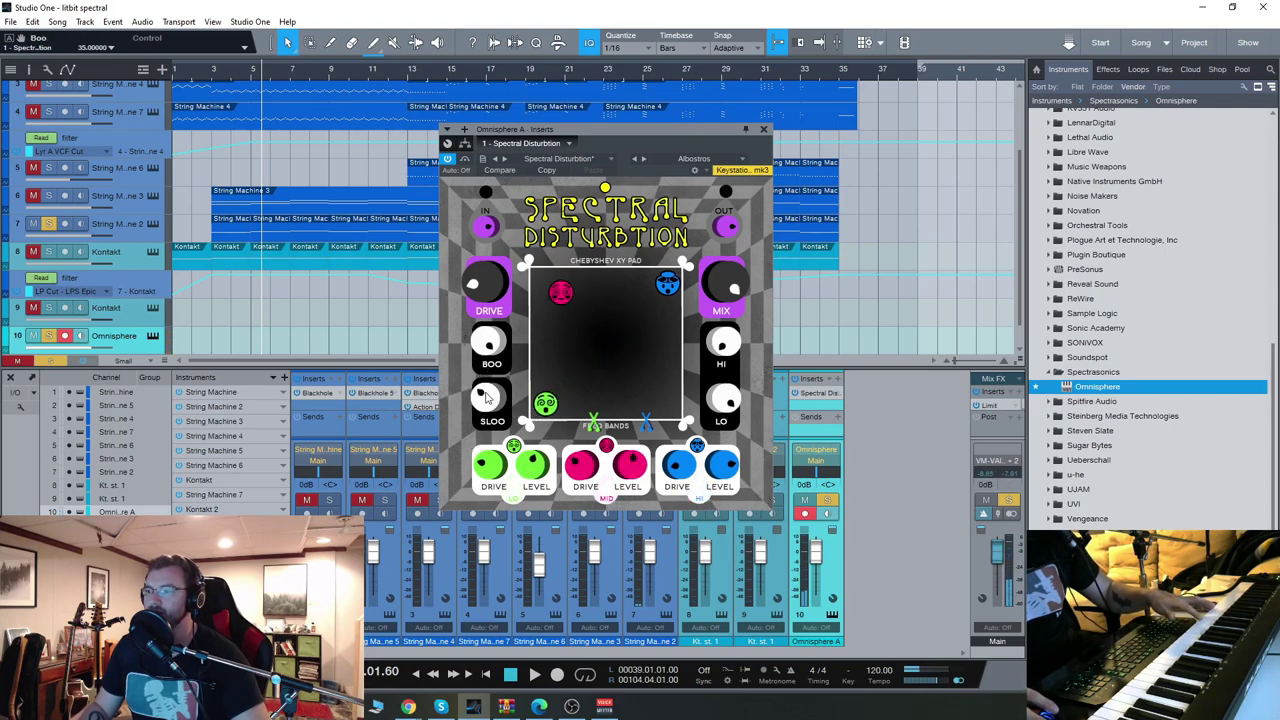
left_click_drag(558, 401, 741, 251)
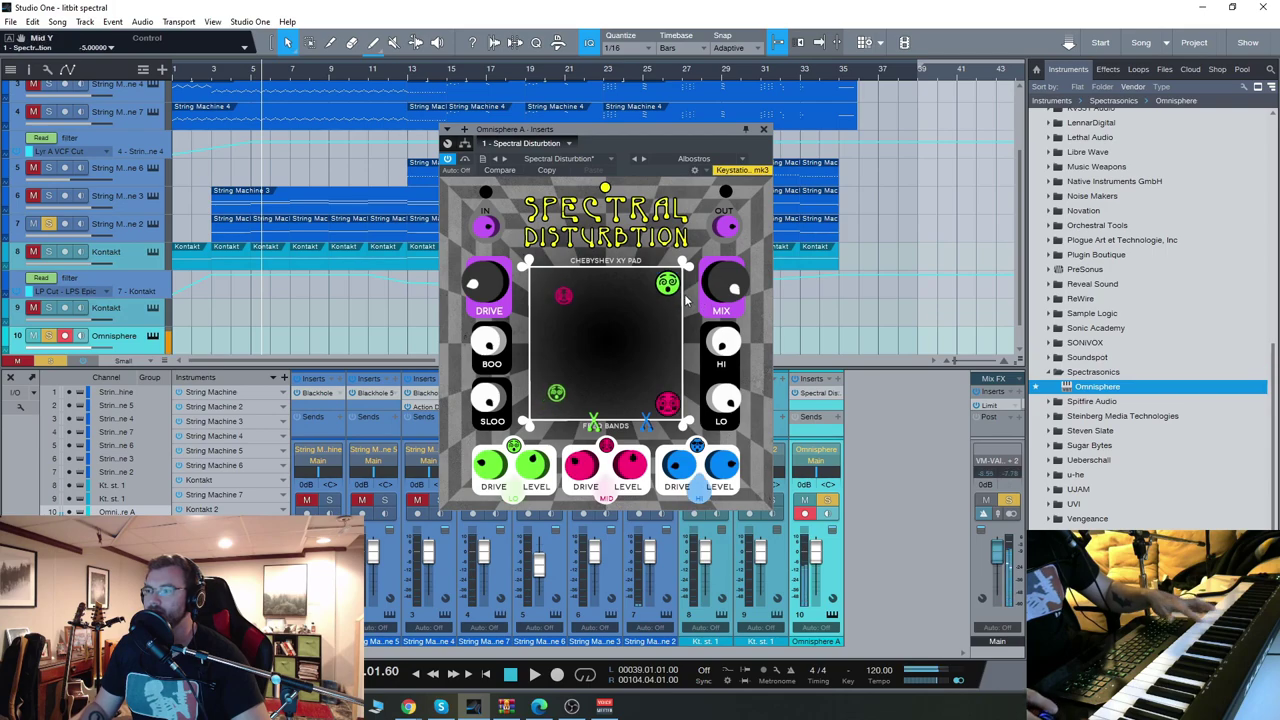
mouse_move(568, 303)
left_mouse_down()
mouse_move(620, 378)
mouse_move(673, 288)
left_mouse_up()
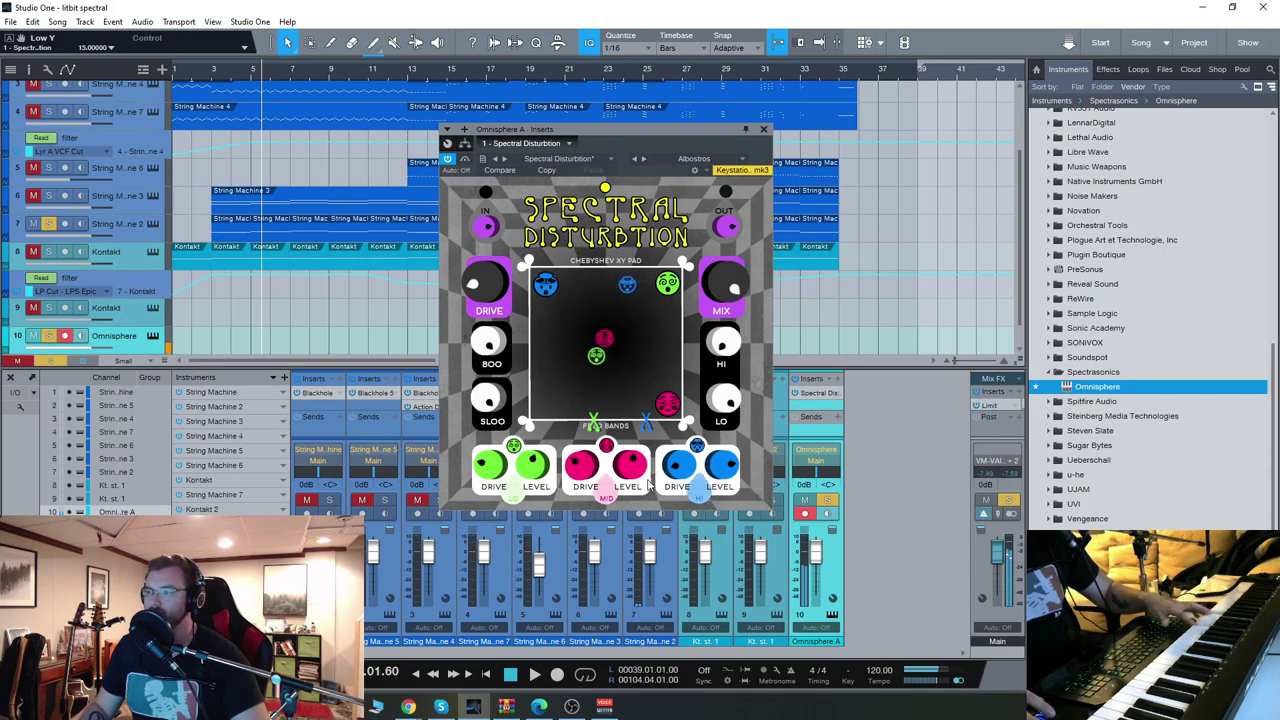
Step: Move the mid and low band nodes, and raise the Boo amount and mid band drive
left_click_drag(668, 403, 553, 402)
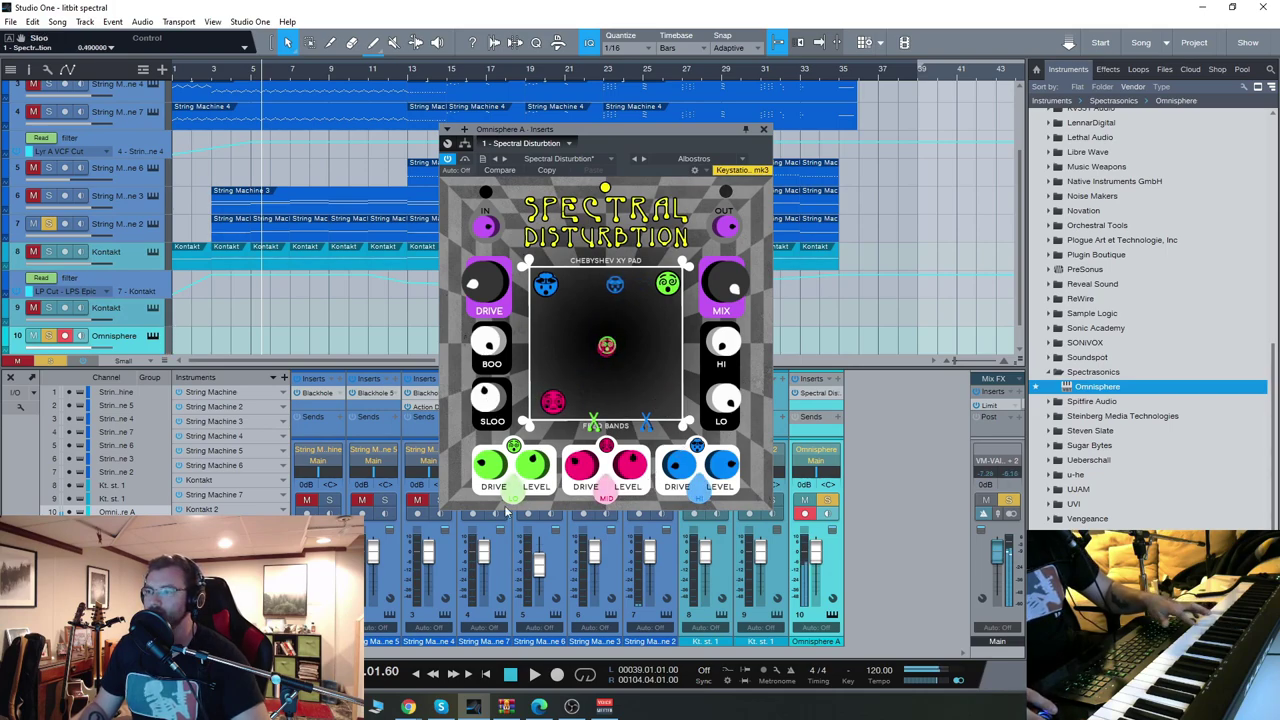
mouse_move(488, 343)
left_mouse_down()
mouse_move(498, 424)
mouse_move(537, 417)
mouse_move(598, 345)
left_mouse_up()
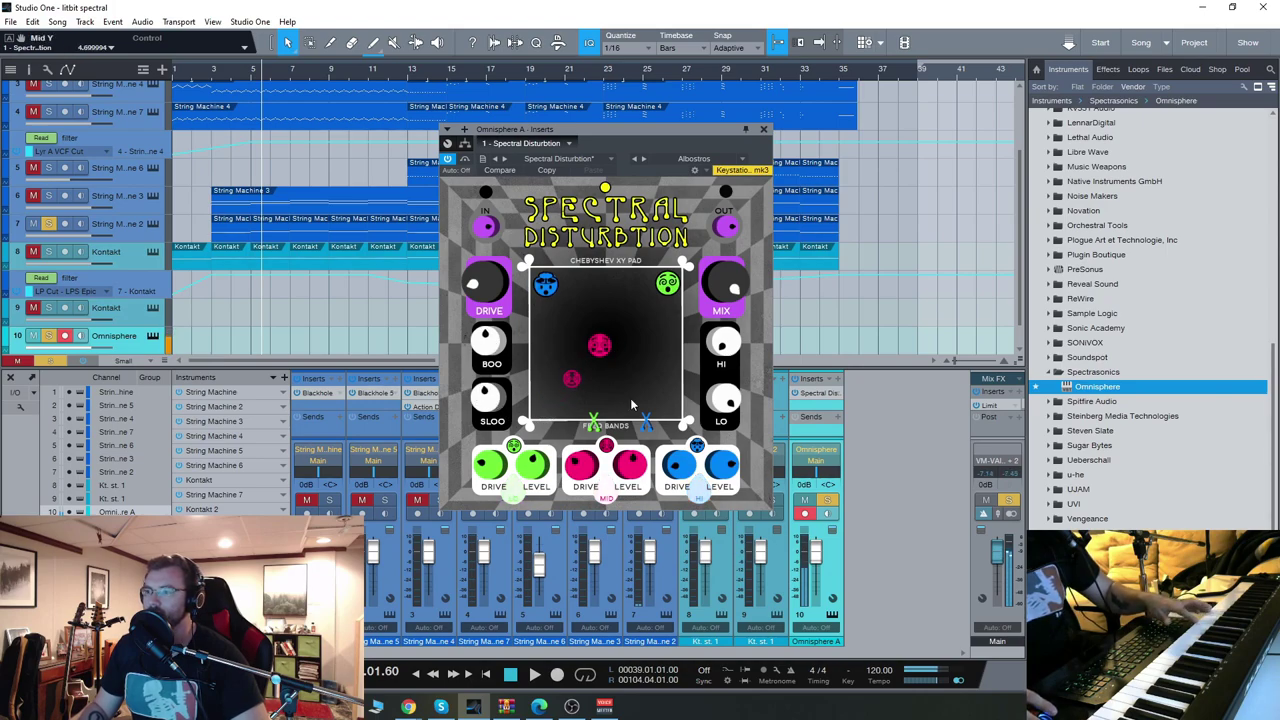
left_click_drag(590, 380, 545, 403)
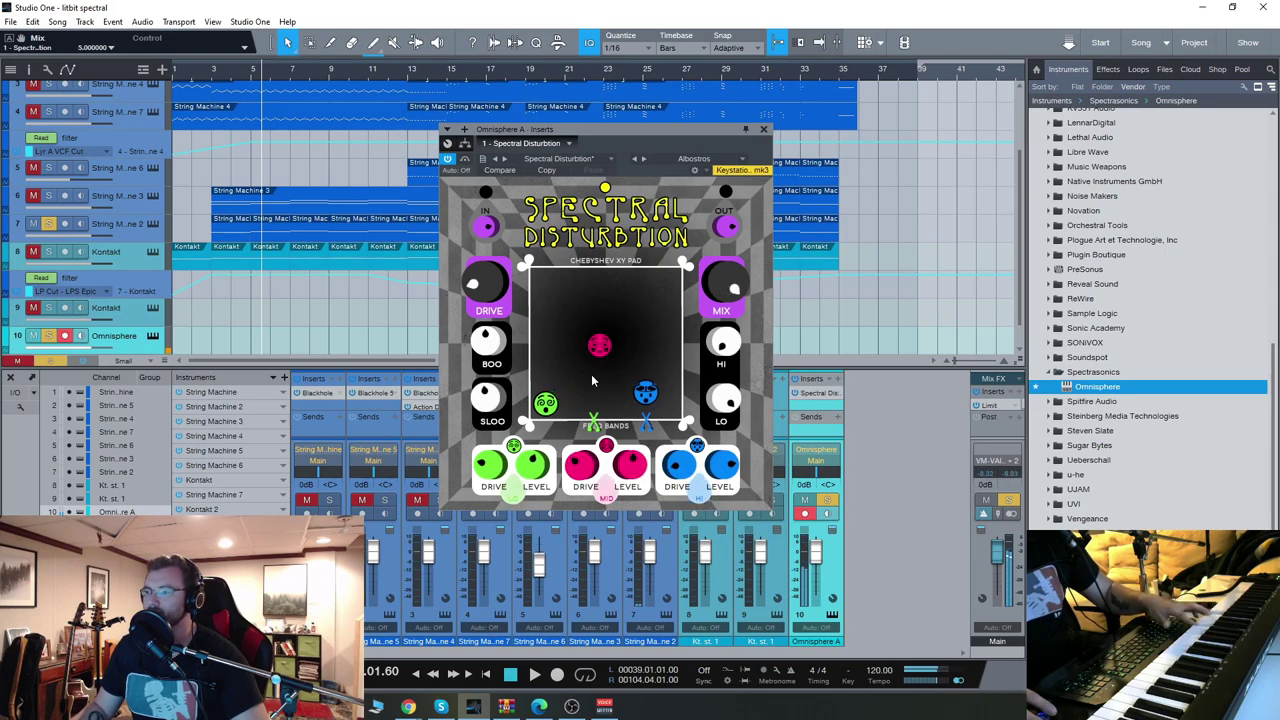
mouse_move(586, 462)
left_mouse_down()
mouse_move(591, 425)
mouse_move(527, 424)
left_mouse_up()
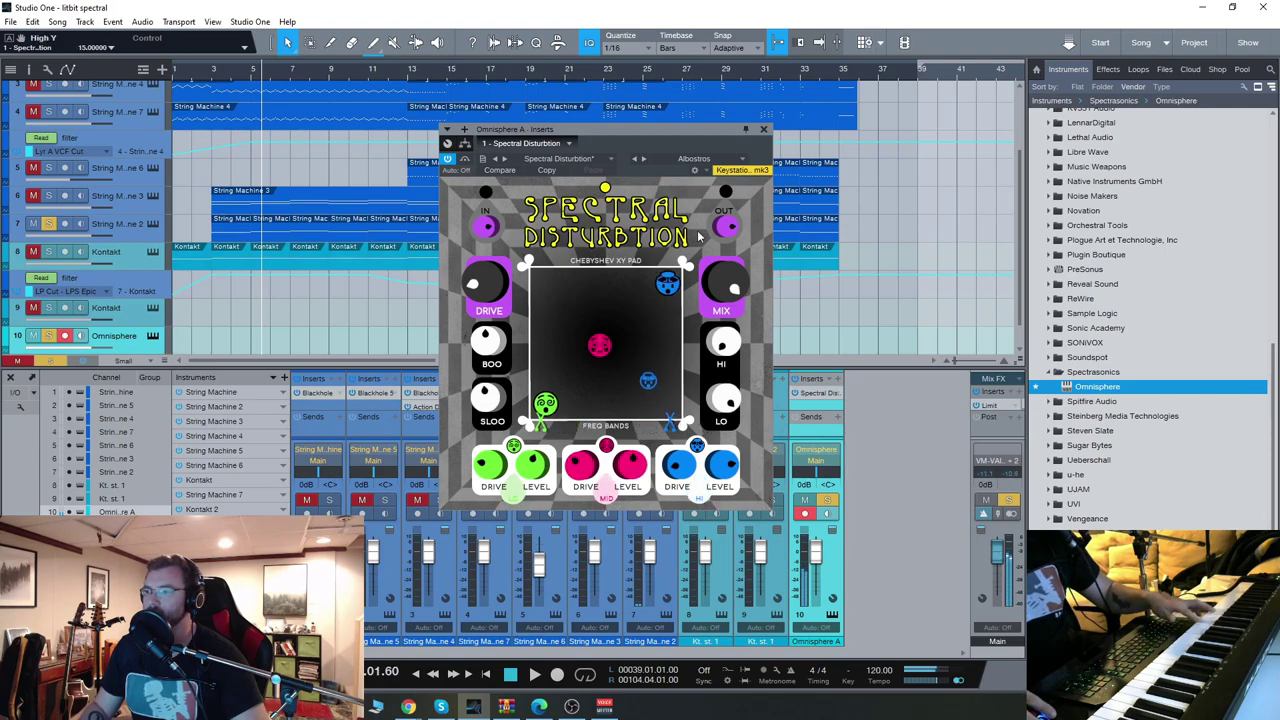
left_click_drag(548, 411, 717, 424)
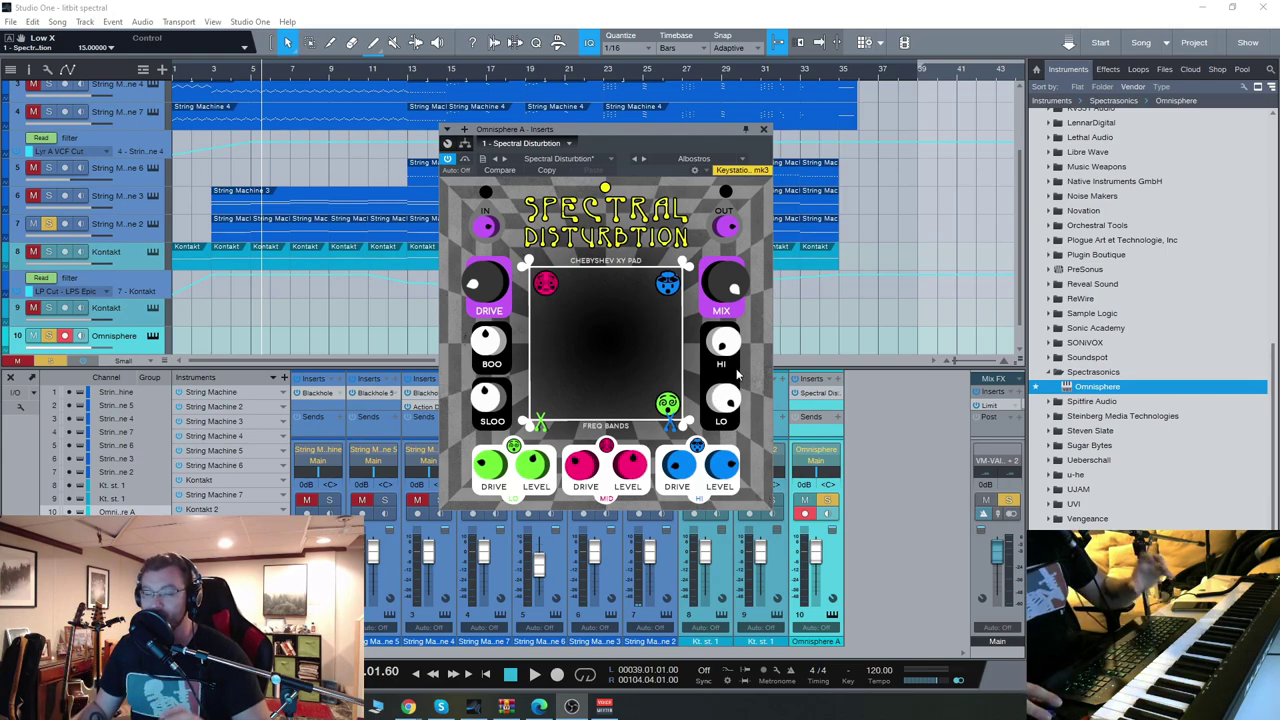
left_click_drag(629, 222, 590, 225)
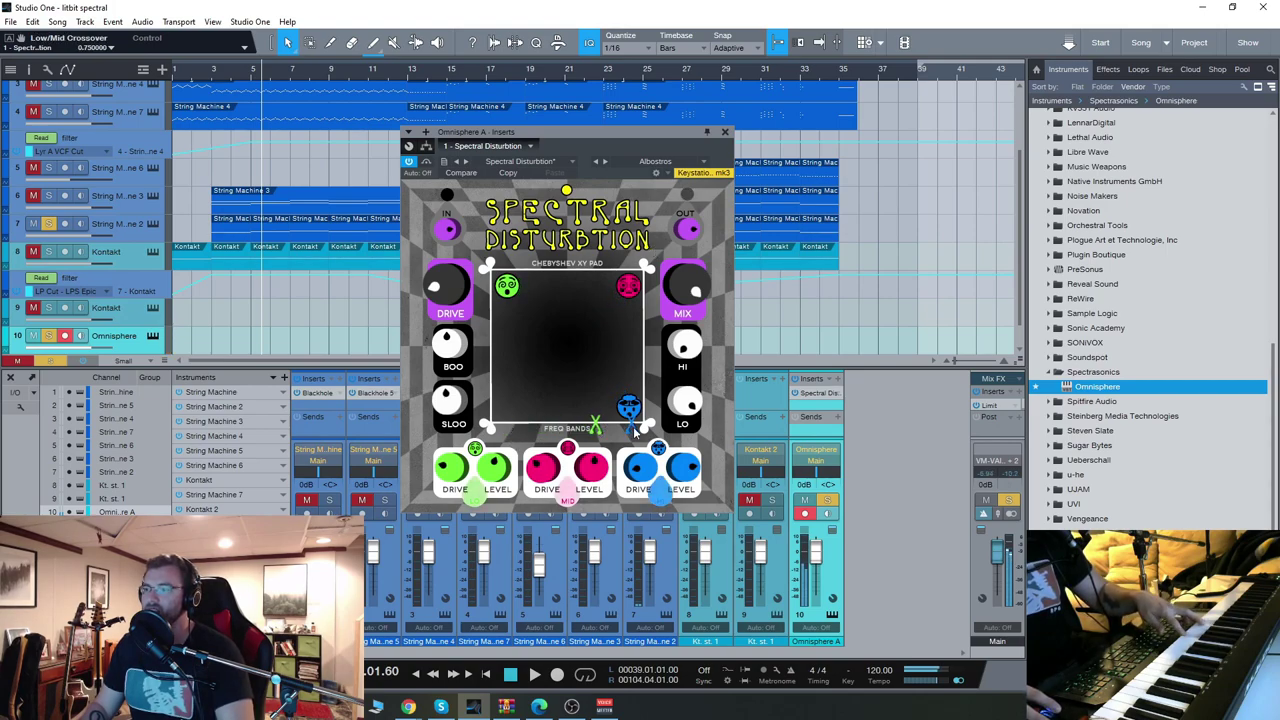
Step: Lower the Mid/High crossover toward the low crossover, then browse and dismiss the preset list
left_click_drag(633, 426, 607, 448)
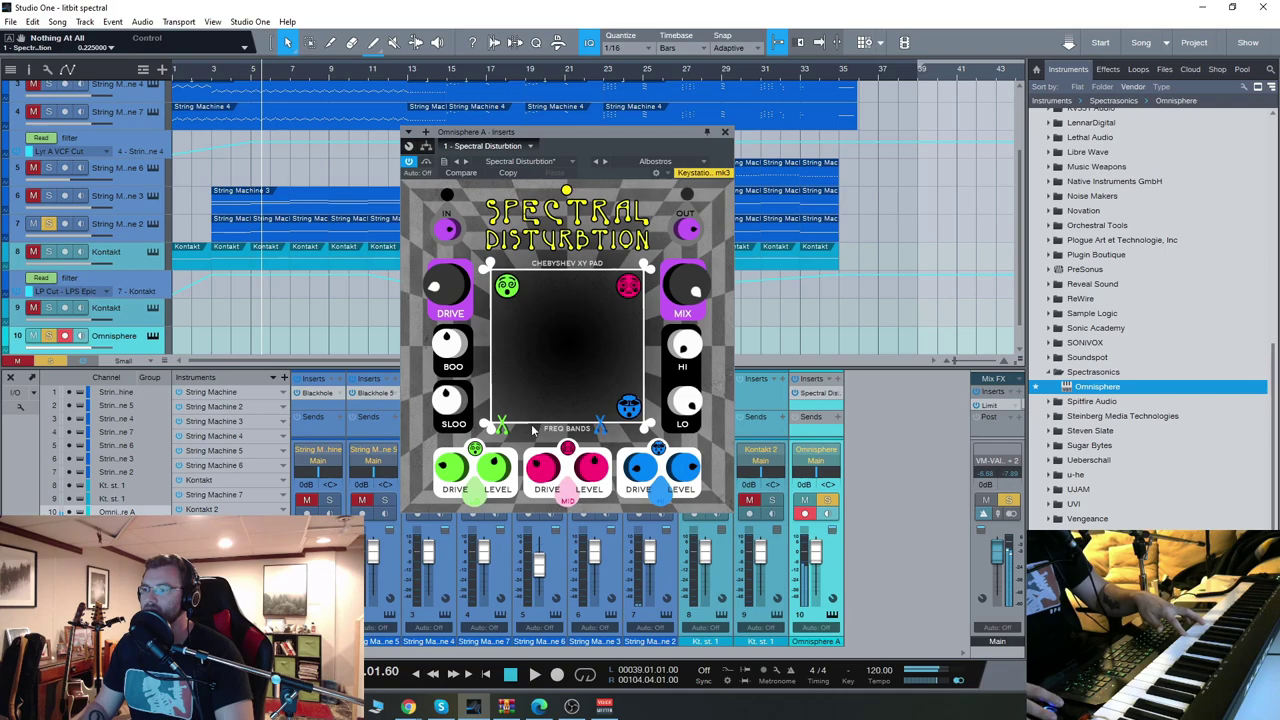
left_click_drag(601, 430, 549, 436)
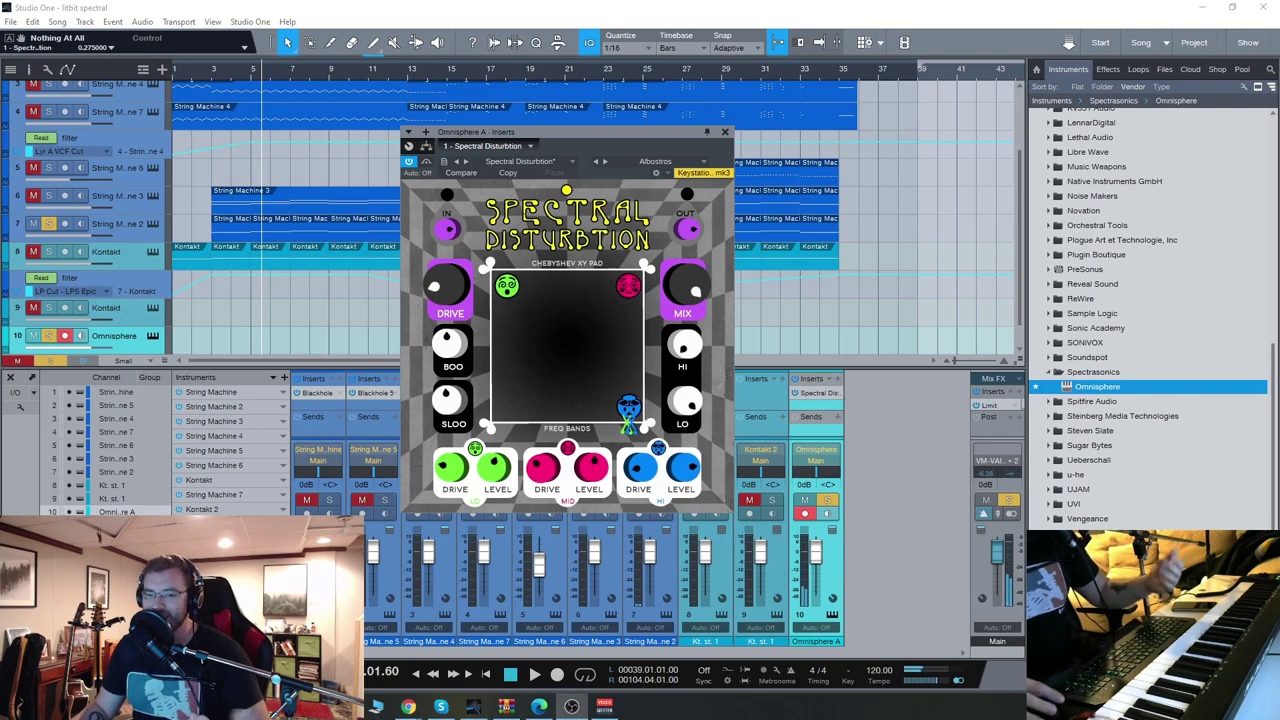
left_click_drag(621, 141, 585, 149)
left_click(531, 195)
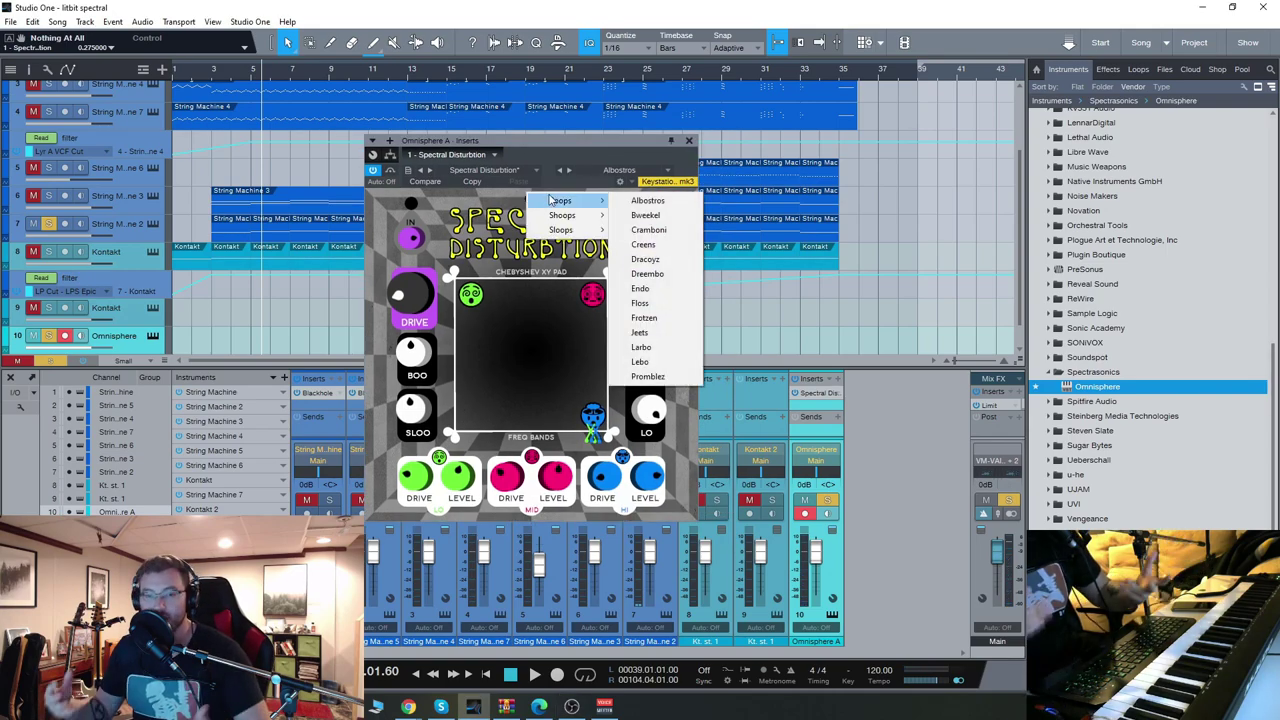
mouse_move(560, 200)
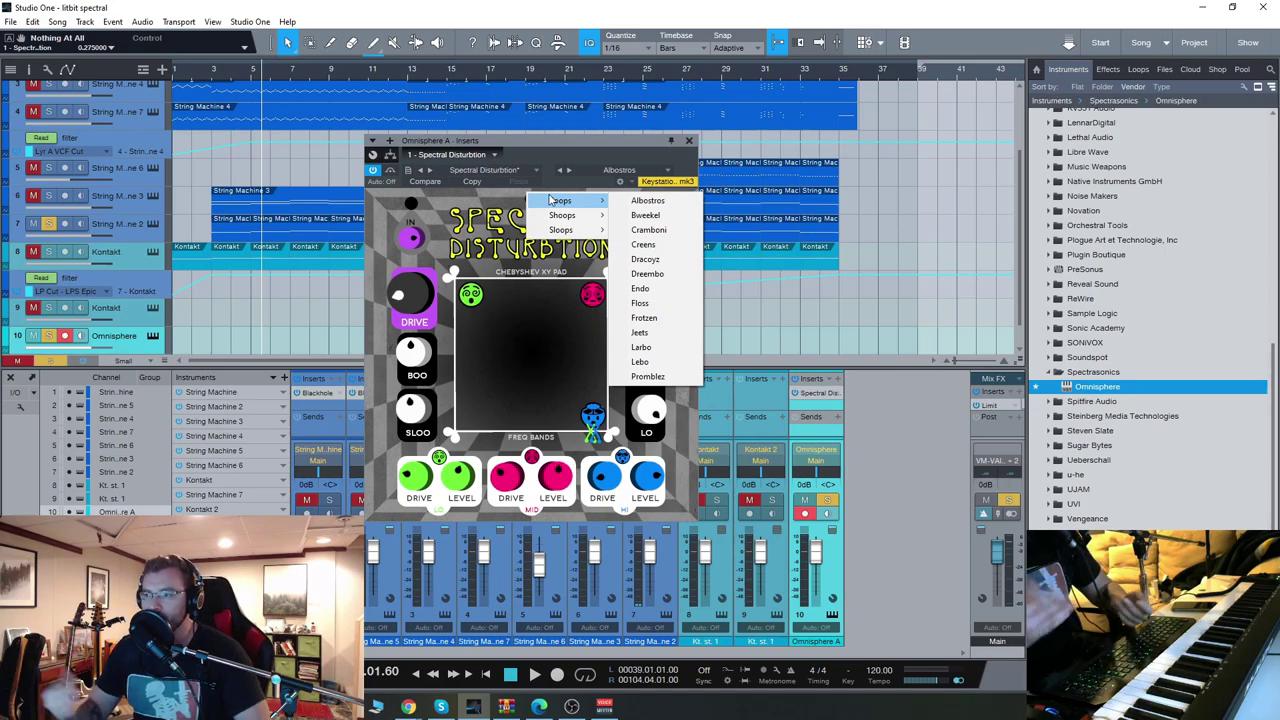
left_click(505, 425)
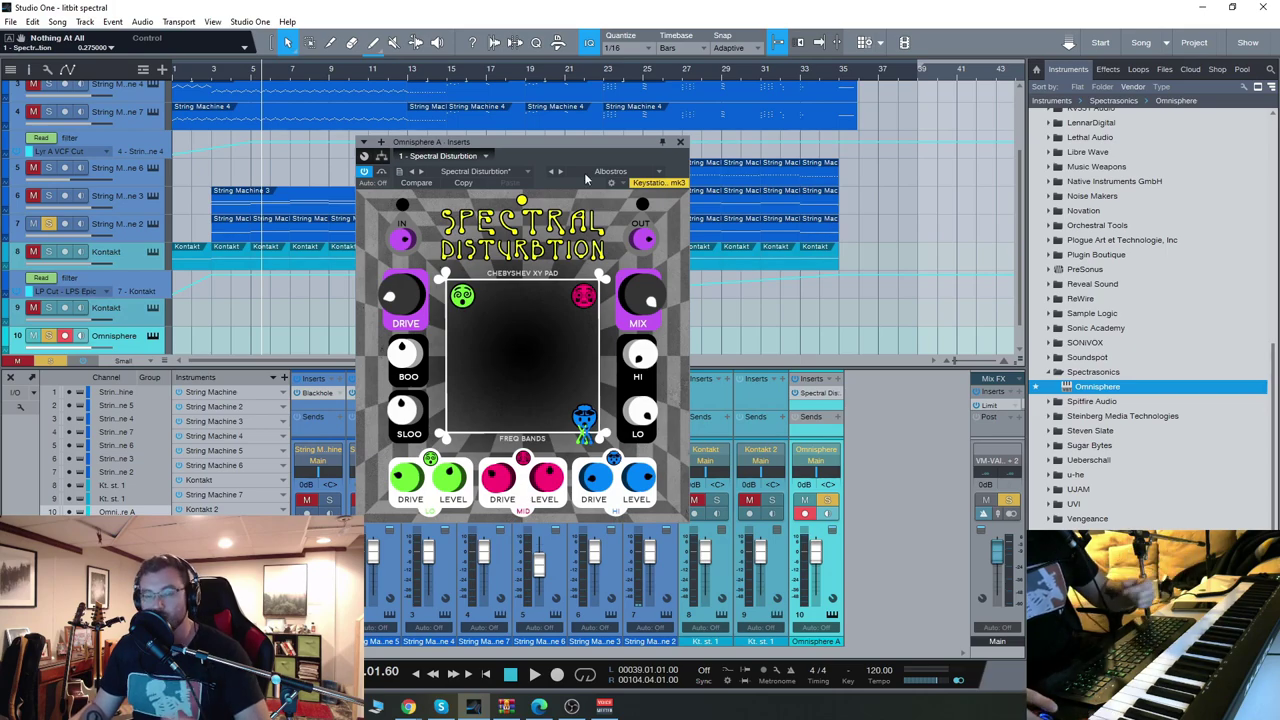
Step: Copy litbit onto the Omnisphere inserts after Spectral Disturbtion and reopen its Bitburgus editor
left_click(680, 141)
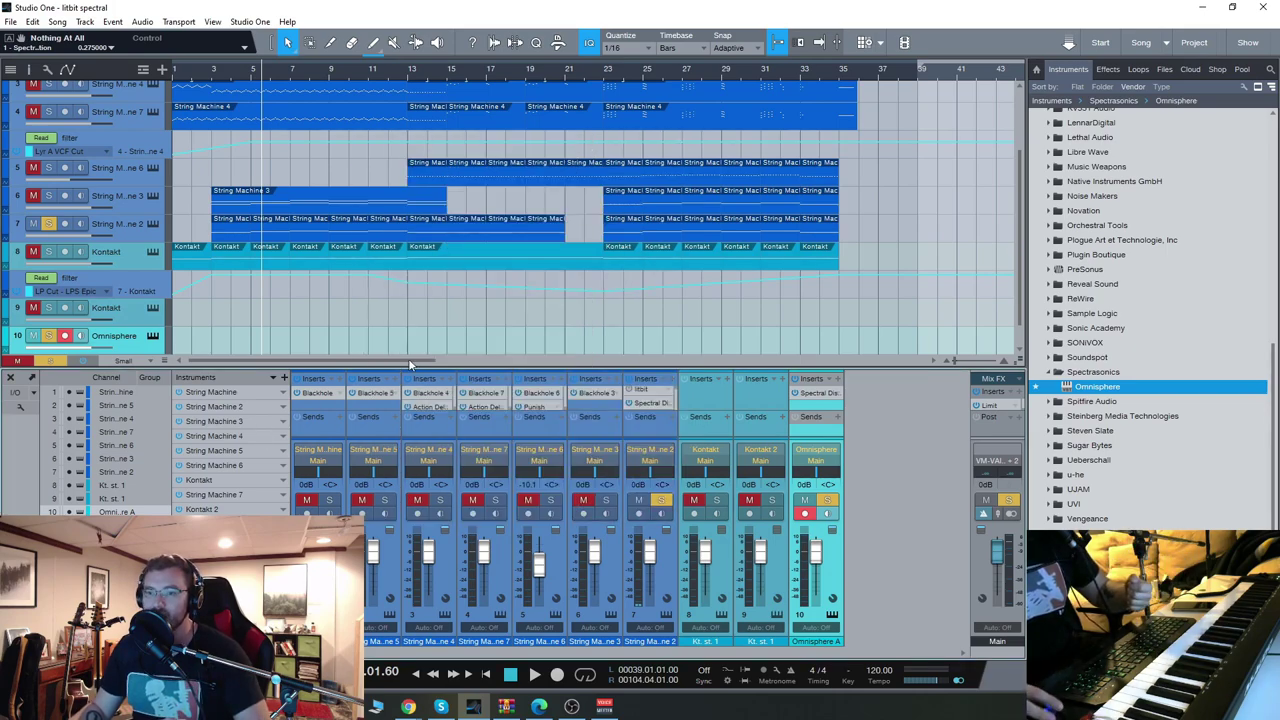
scroll(410, 365, "down", 1)
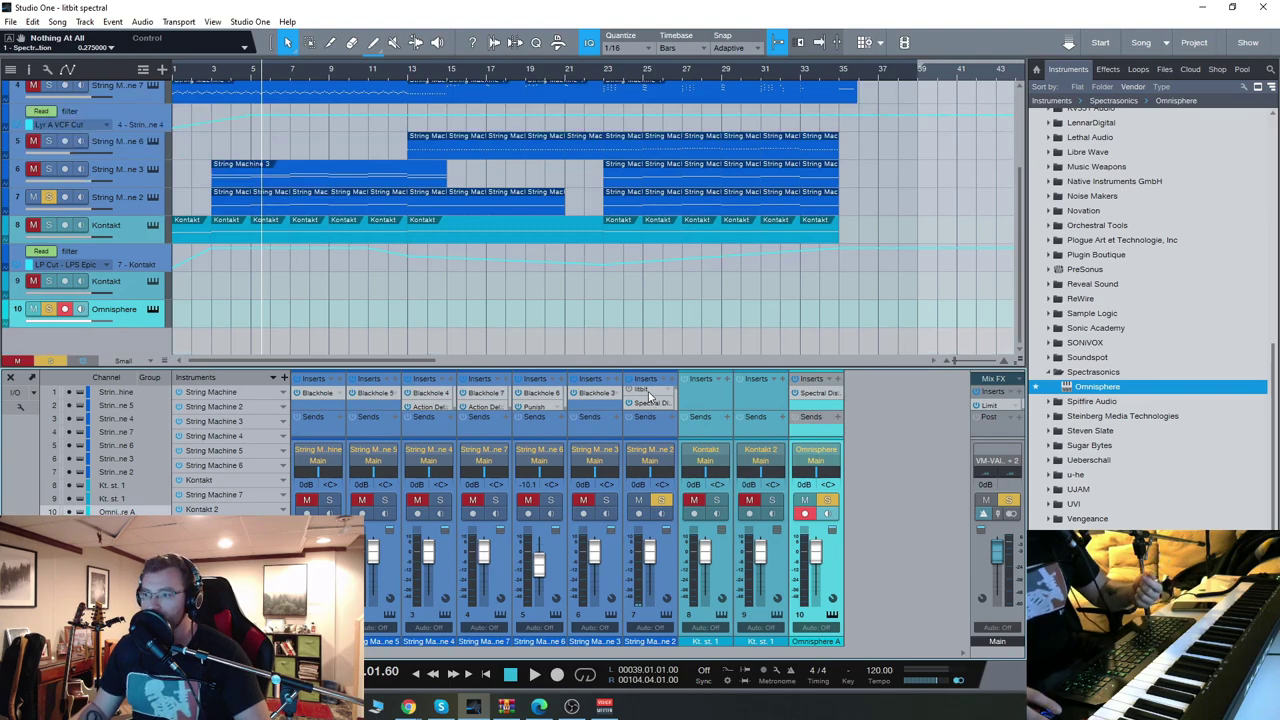
left_click_drag(843, 413, 822, 402)
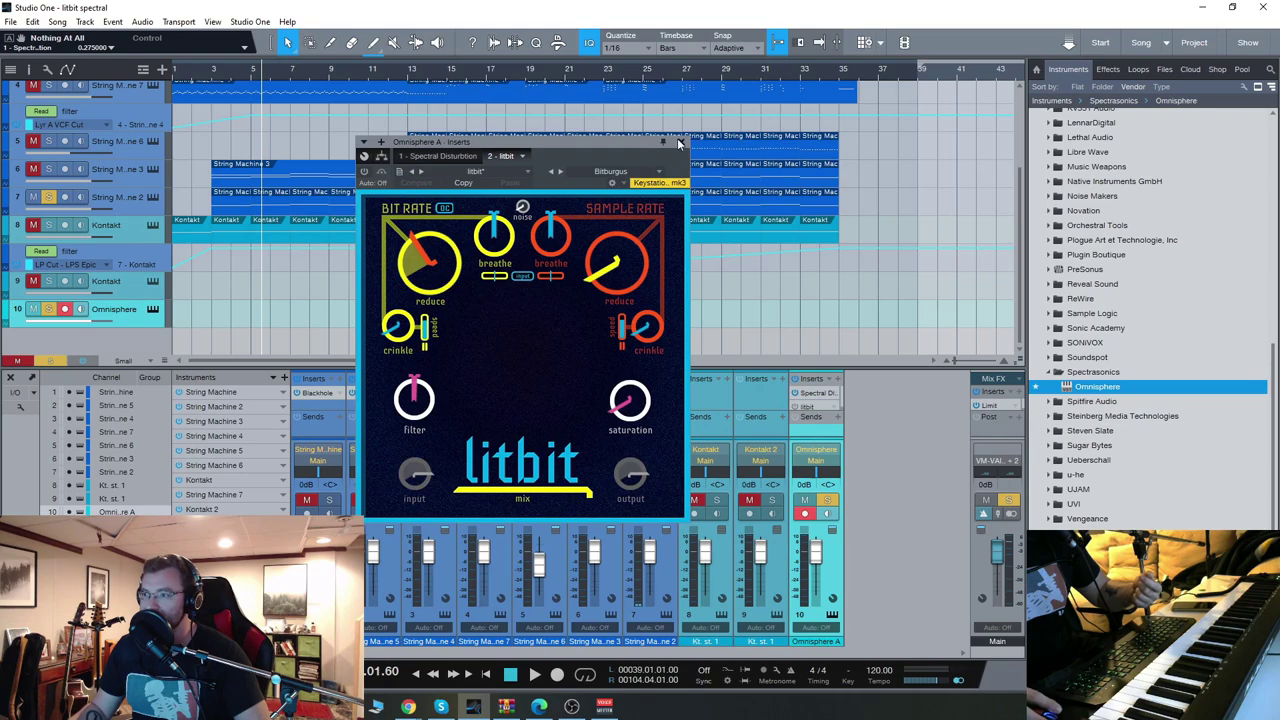
left_click(679, 143)
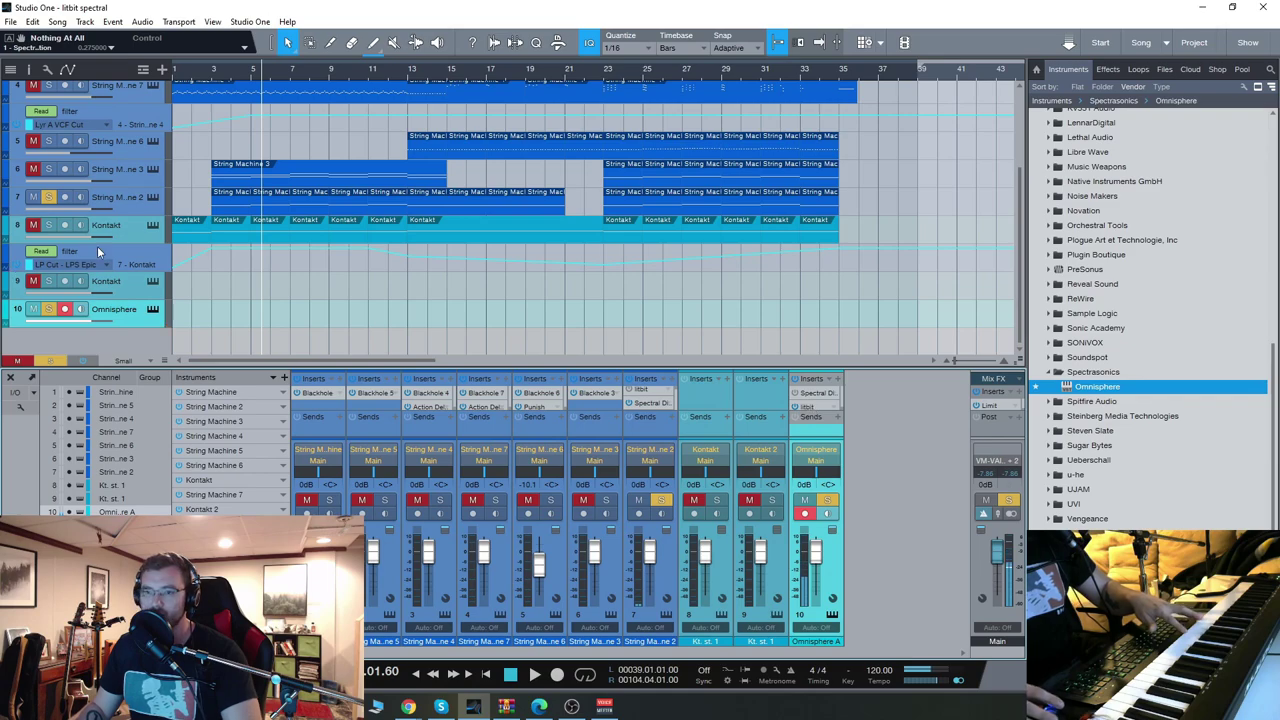
left_click(805, 406)
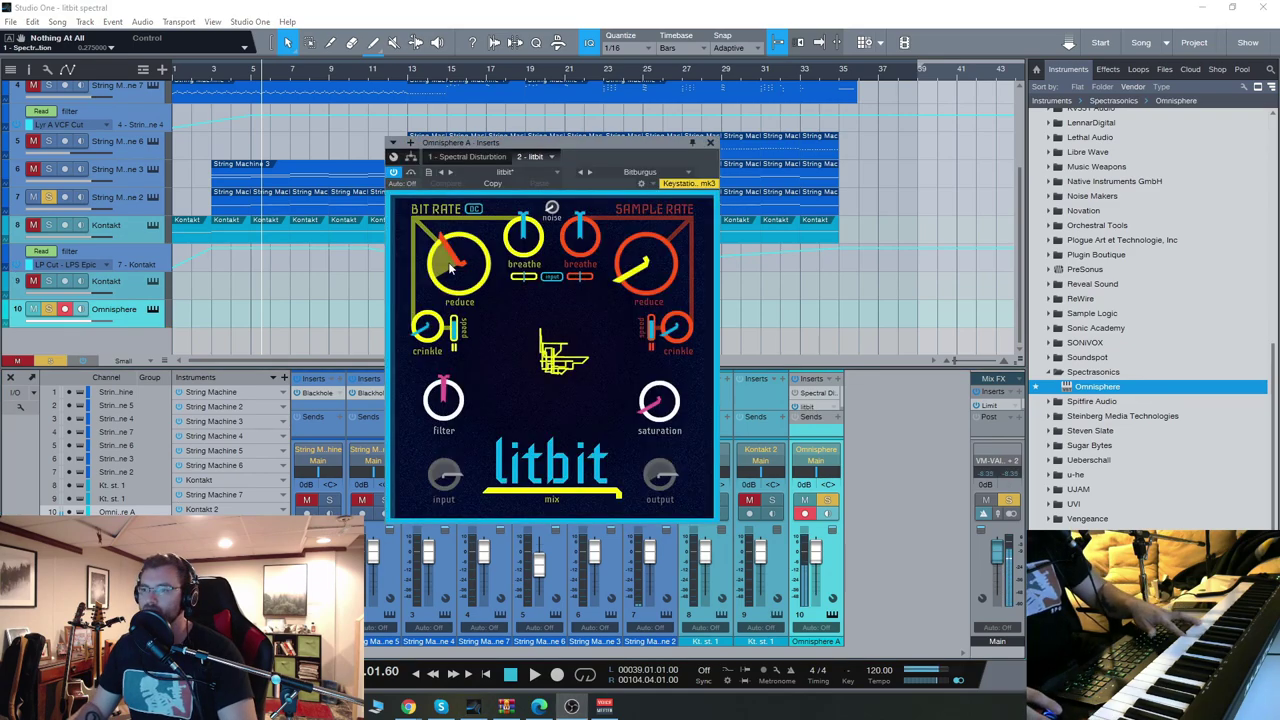
Step: Tune litbit: bit reduce about 0.46, sample breathe around 0.7, plus bit breathe and sample reduce
mouse_move(466, 262)
left_mouse_down()
mouse_move(483, 289)
mouse_move(481, 226)
mouse_move(441, 322)
mouse_move(448, 235)
left_mouse_up()
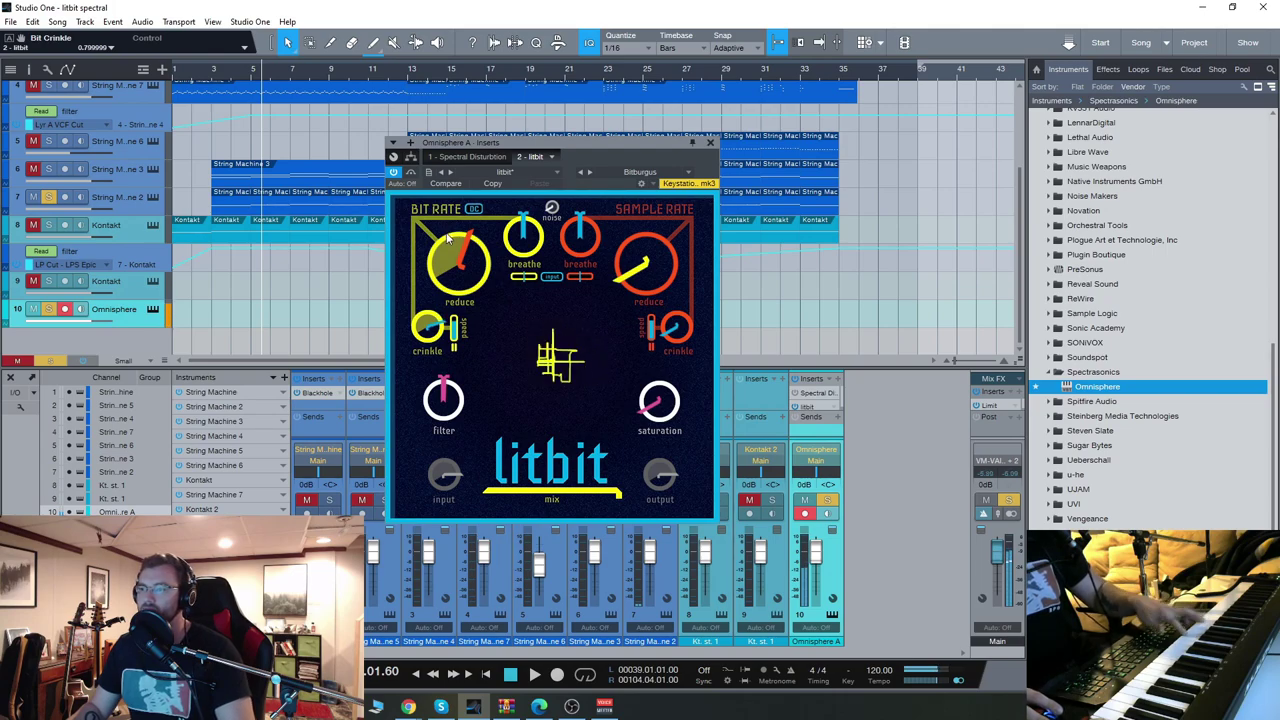
left_click_drag(458, 283, 467, 228)
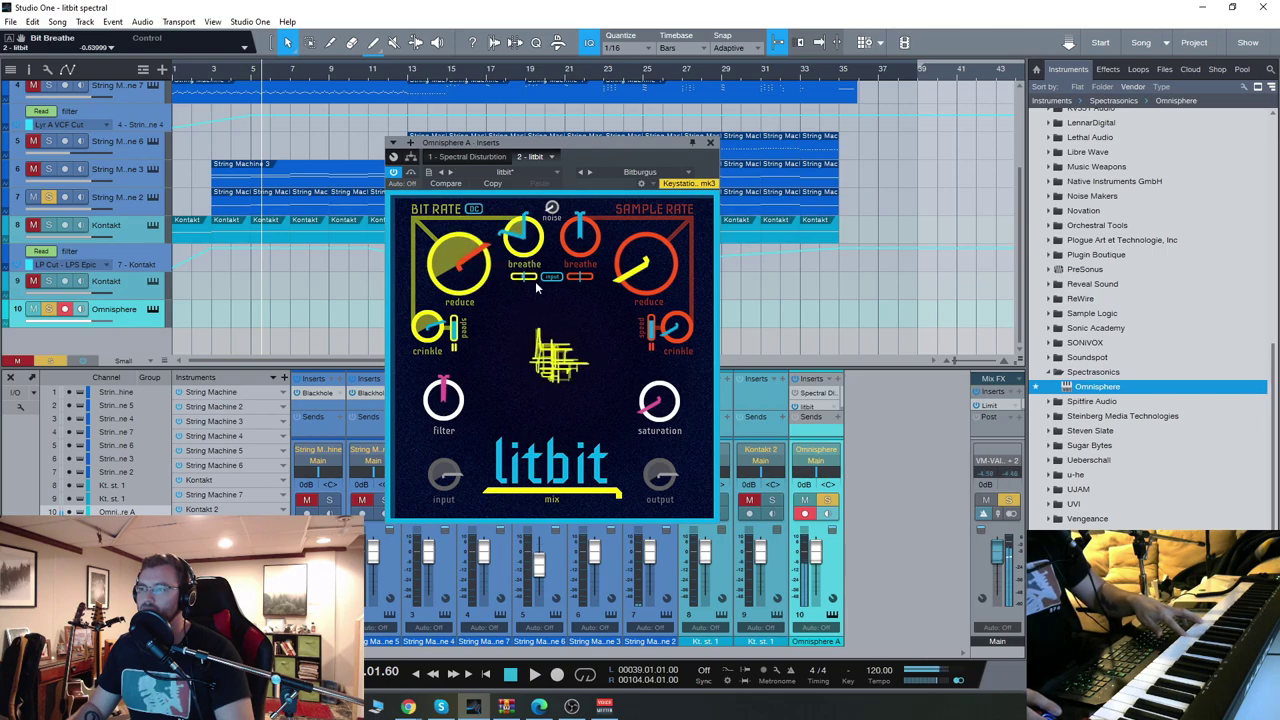
left_click_drag(530, 242, 526, 205)
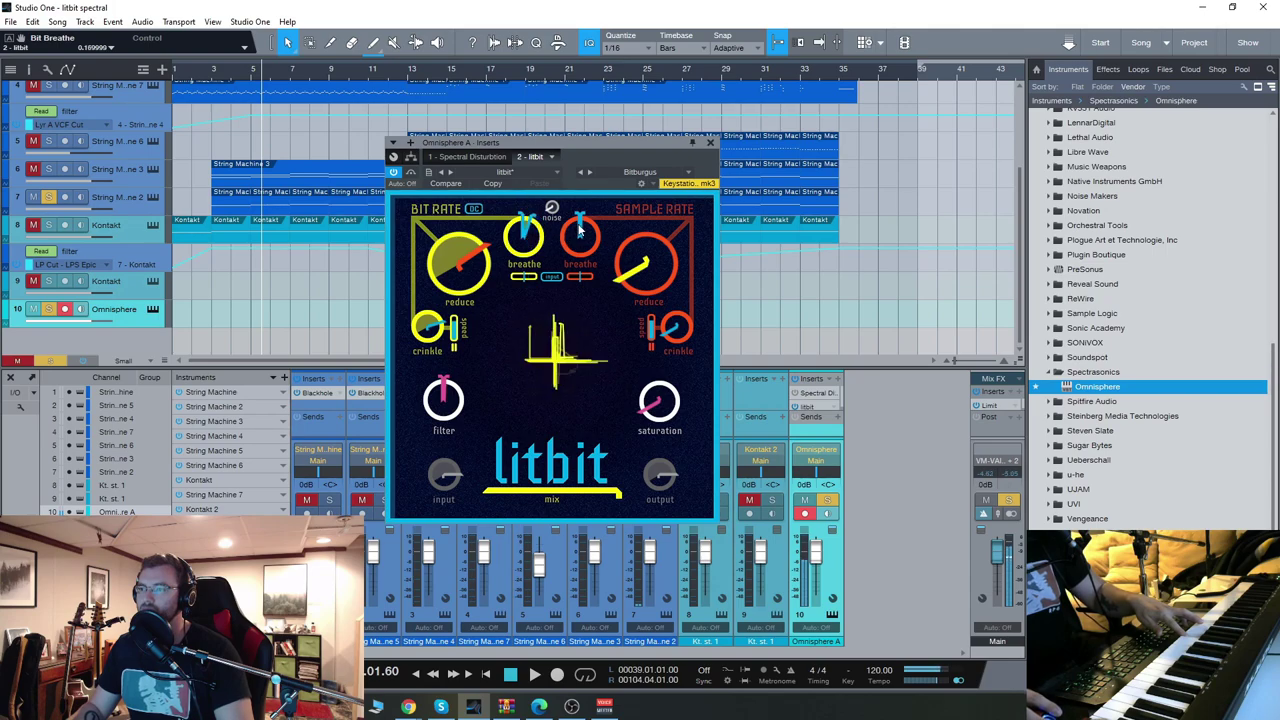
mouse_move(580, 236)
left_mouse_down()
mouse_move(578, 272)
mouse_move(577, 204)
left_mouse_up()
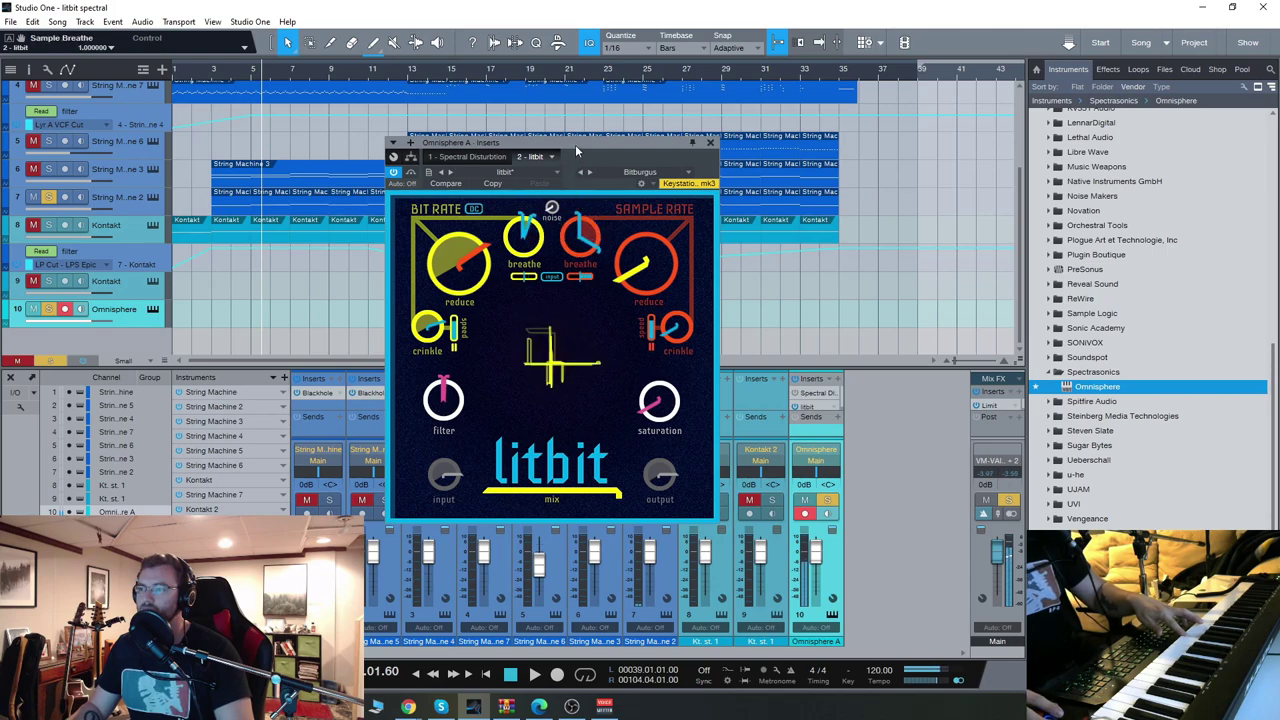
left_click_drag(575, 144, 580, 430)
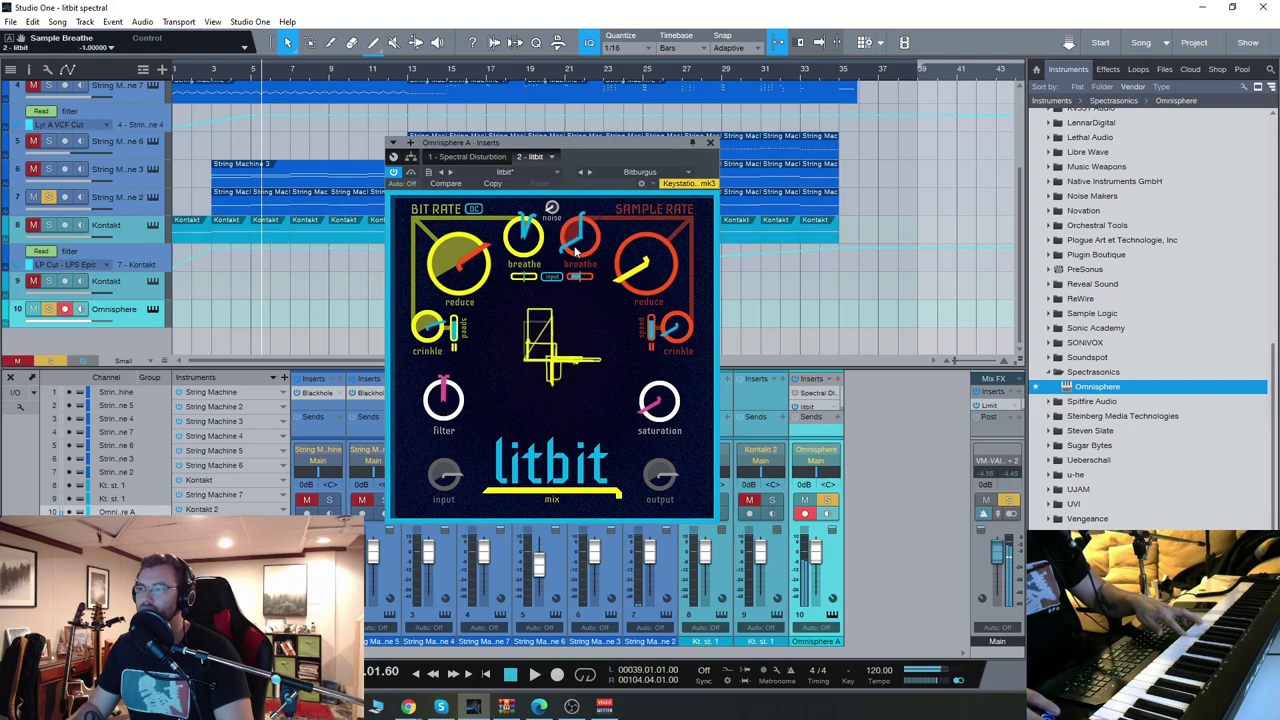
left_click_drag(580, 430, 578, 63)
mouse_move(645, 255)
left_mouse_down()
mouse_move(634, 203)
mouse_move(668, 336)
mouse_move(635, 251)
mouse_move(642, 160)
mouse_move(640, 260)
left_mouse_up()
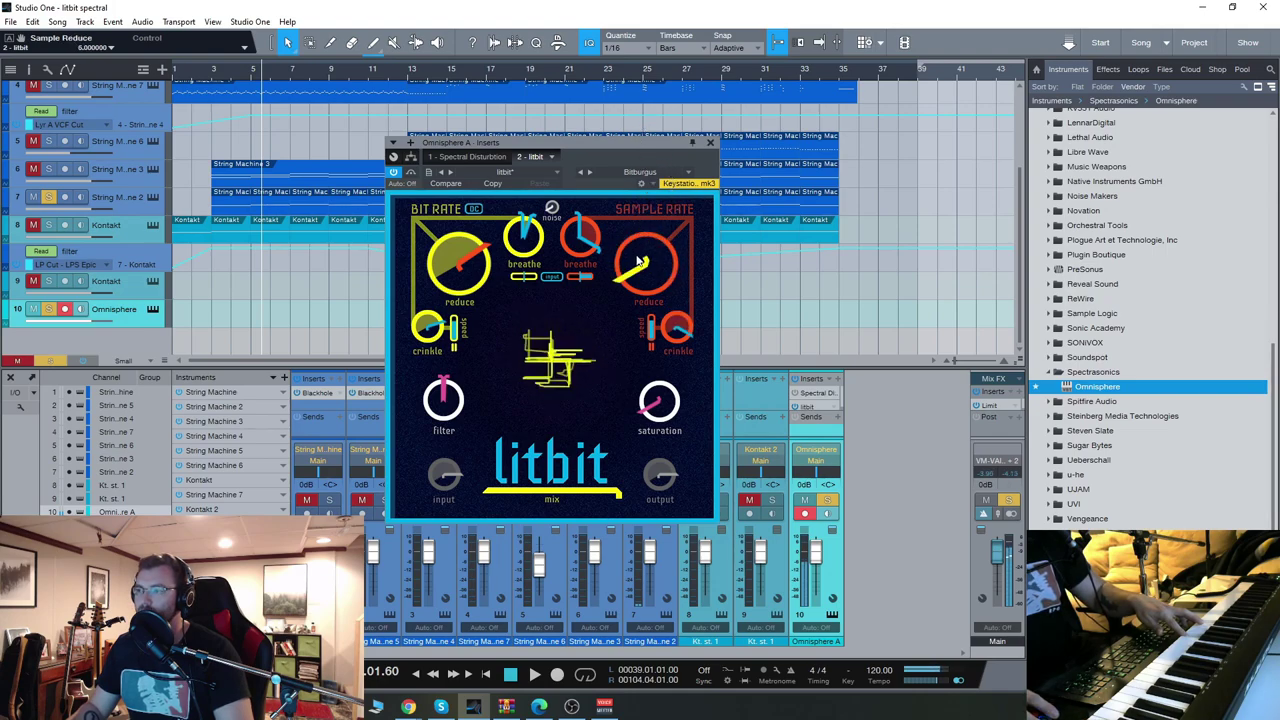
mouse_move(455, 258)
left_mouse_down()
mouse_move(449, 306)
mouse_move(469, 352)
left_mouse_up()
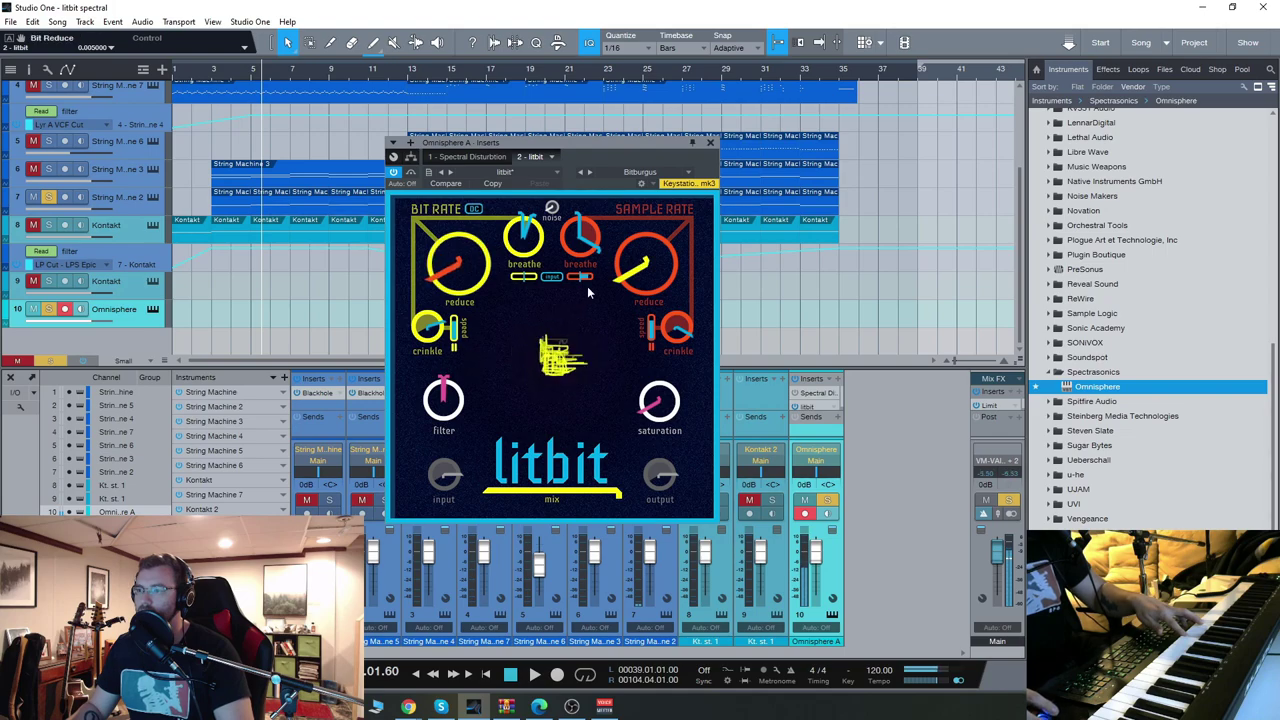
mouse_move(593, 280)
left_mouse_down()
mouse_move(588, 259)
mouse_move(580, 289)
left_mouse_up()
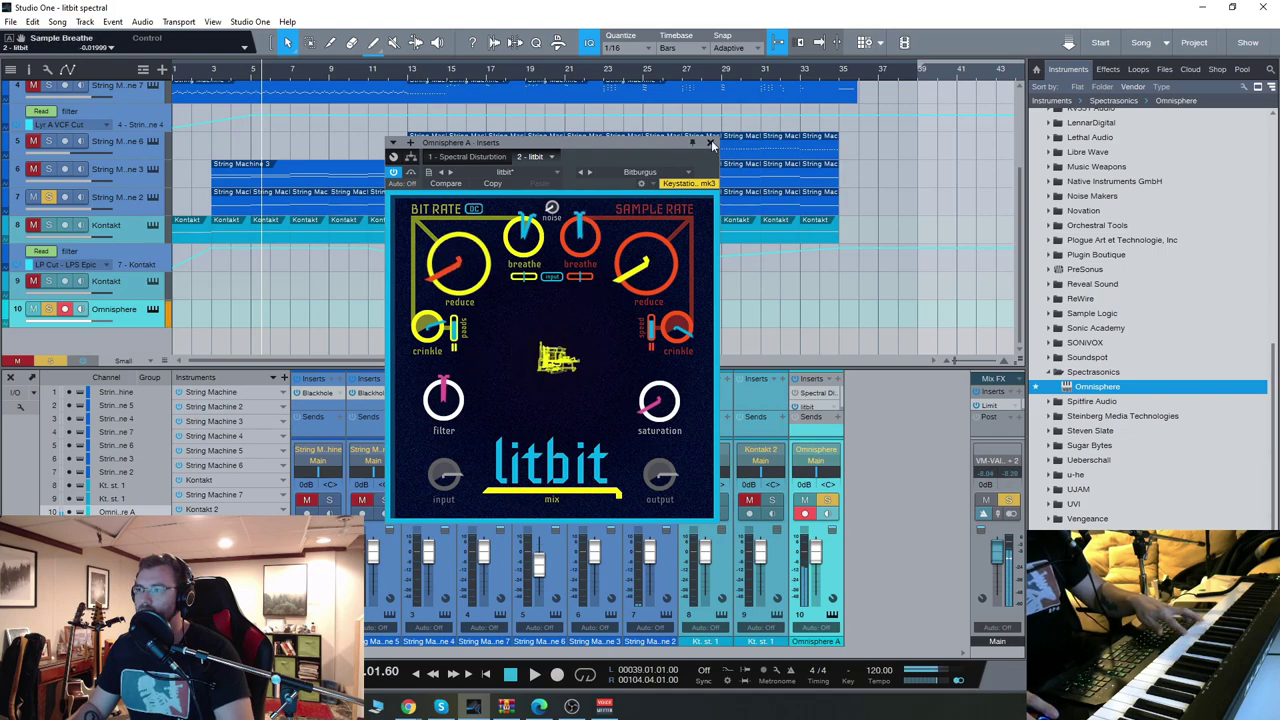
Step: Close litbit and reopen the Spectral Disturbtion editor from its insert
left_click(797, 395)
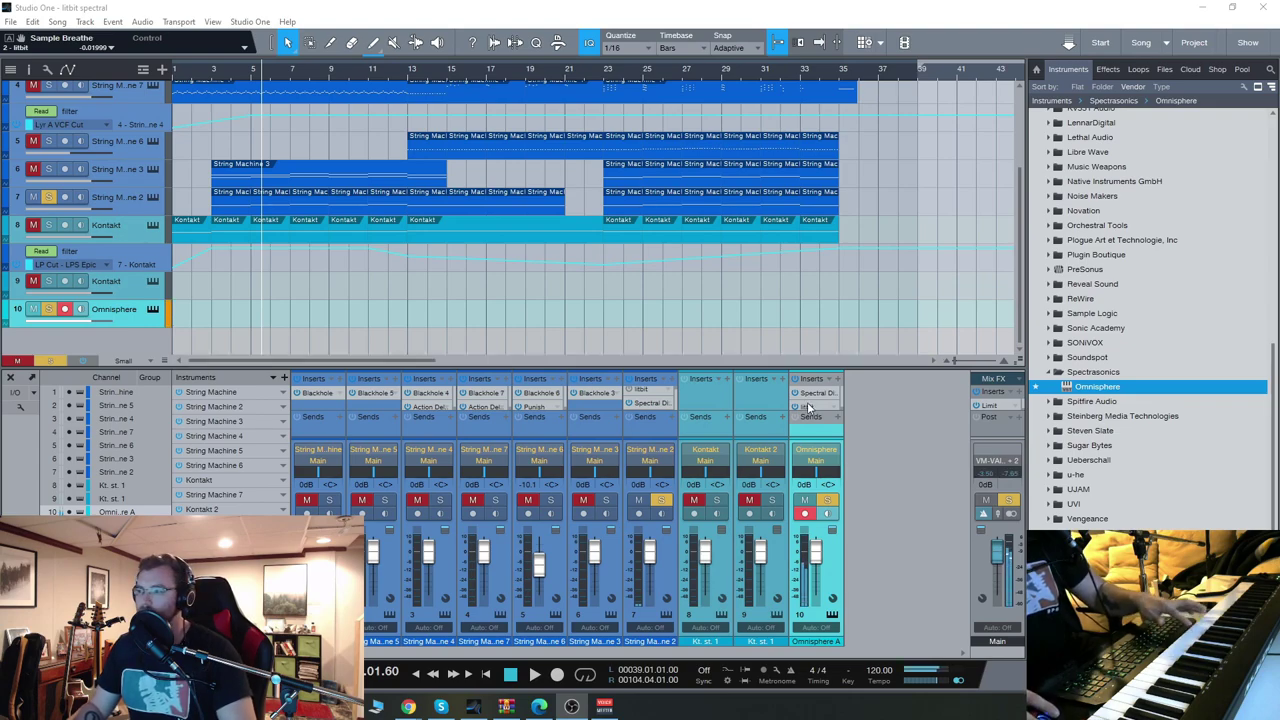
left_click(818, 394)
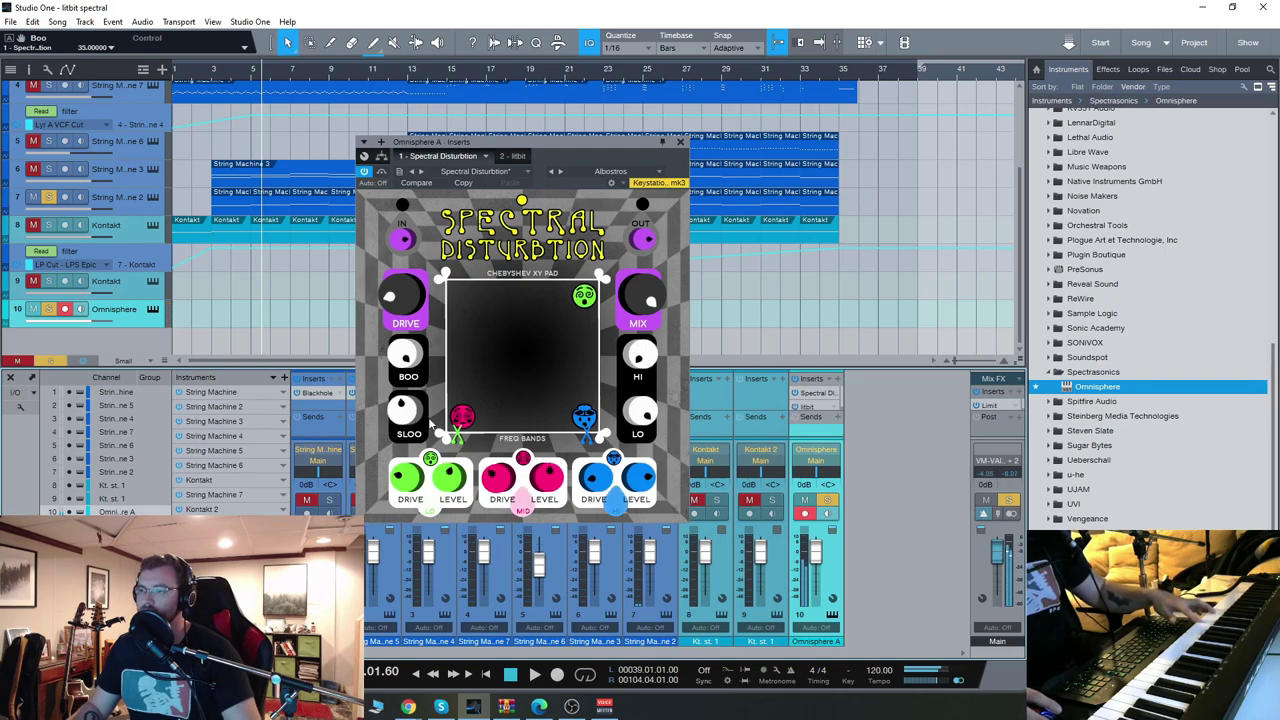
Step: Set litbit's bit reduce to about 0.4, lowering sample reduce and sample crinkle
left_click(812, 407)
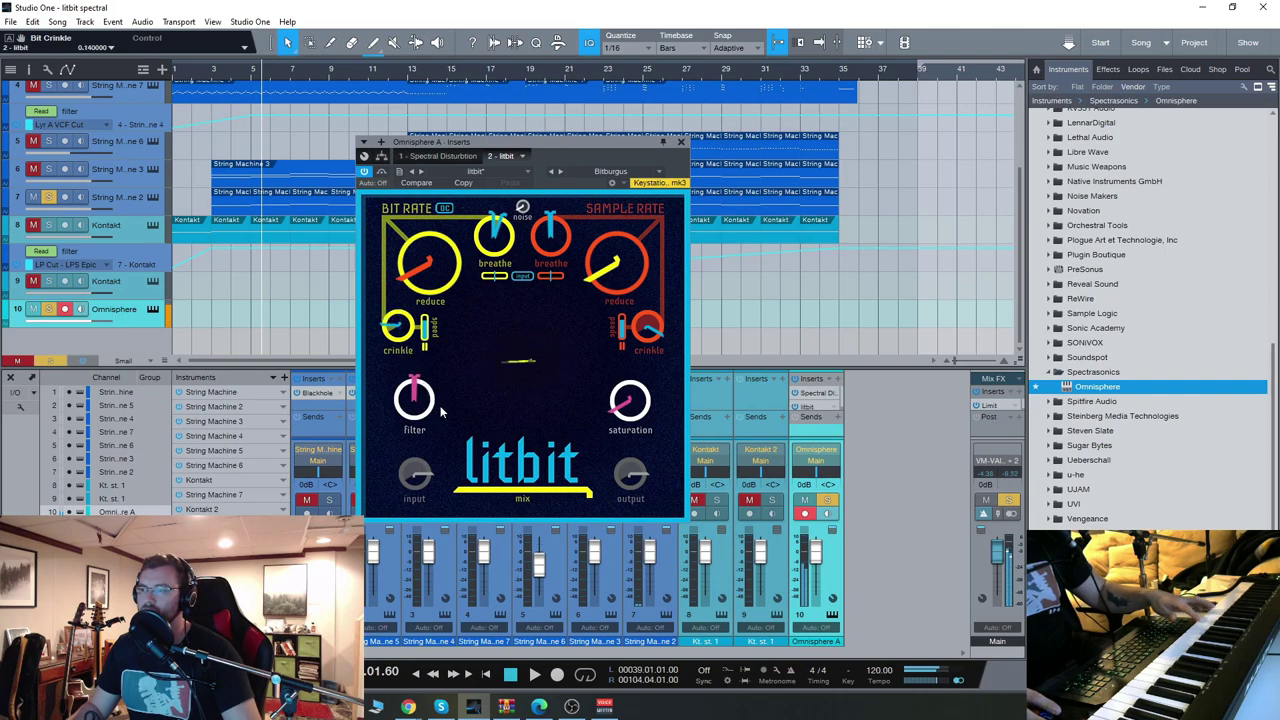
mouse_move(426, 262)
left_mouse_down()
mouse_move(430, 223)
mouse_move(430, 262)
left_mouse_up()
left_click_drag(615, 240, 613, 227)
left_click_drag(646, 326, 647, 445)
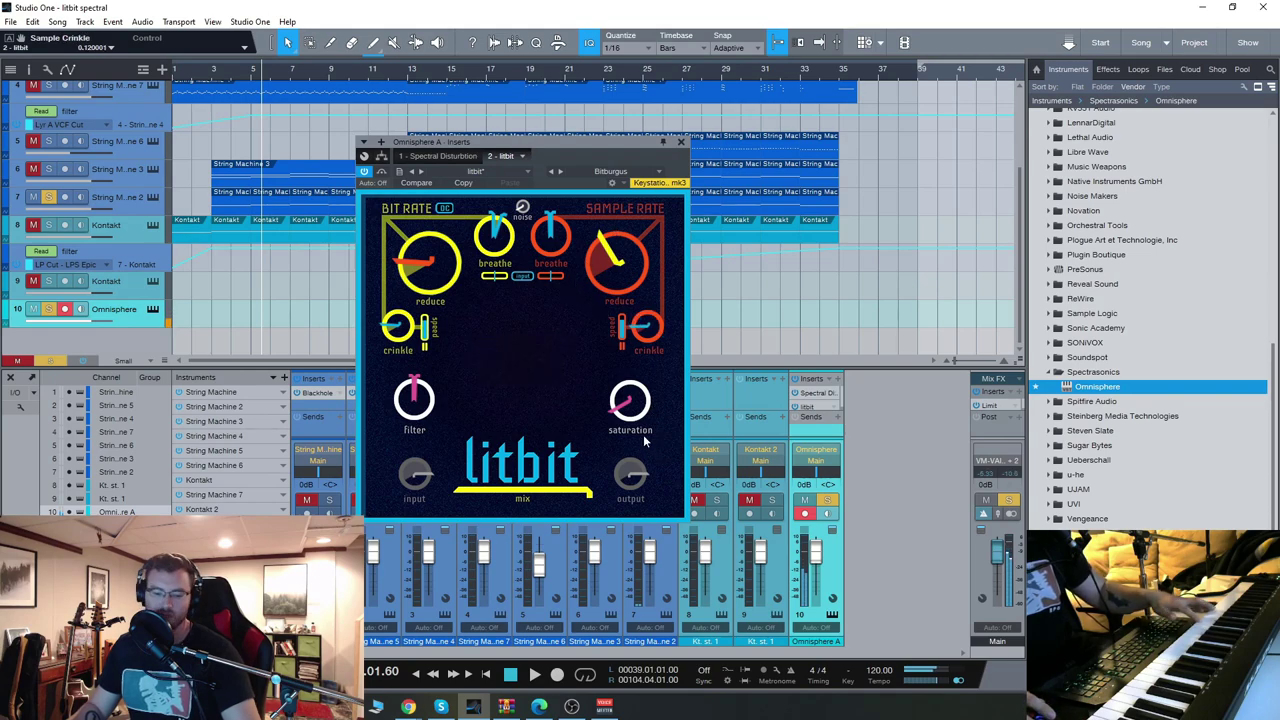
left_click(680, 142)
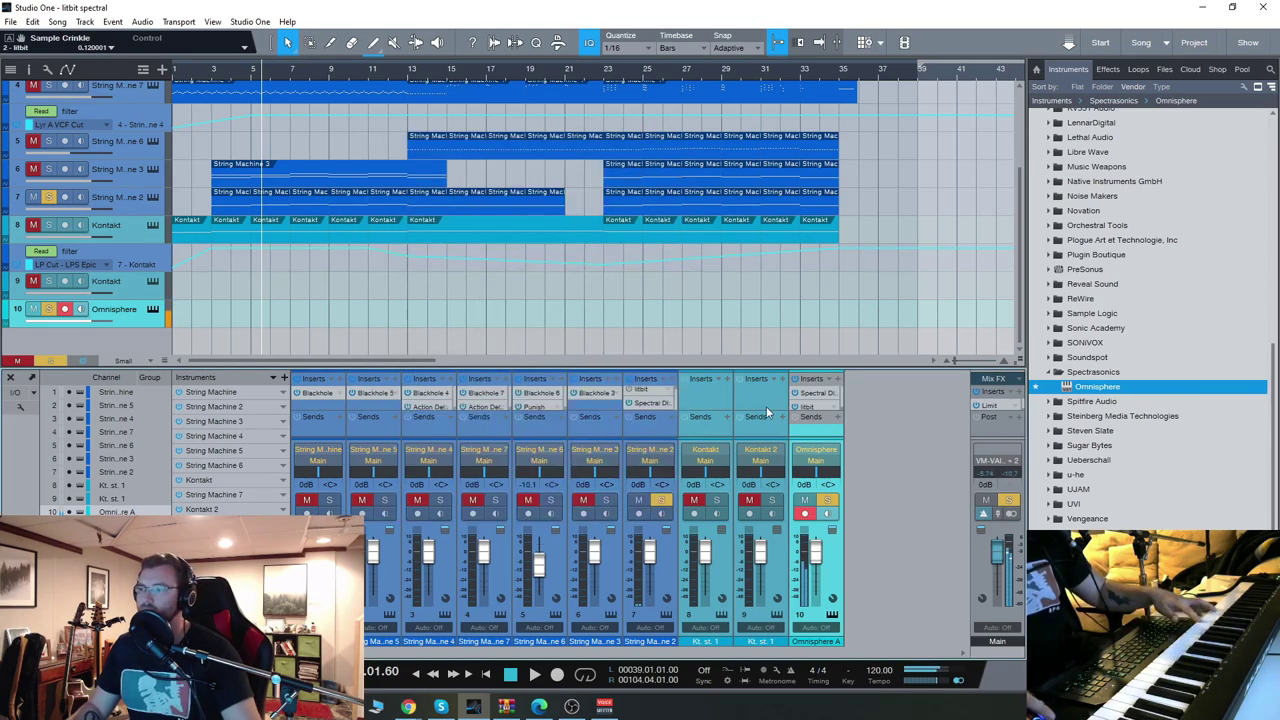
Step: In Spectral Disturbtion, move the HI node top-left and the LO node bottom-left
left_click(815, 393)
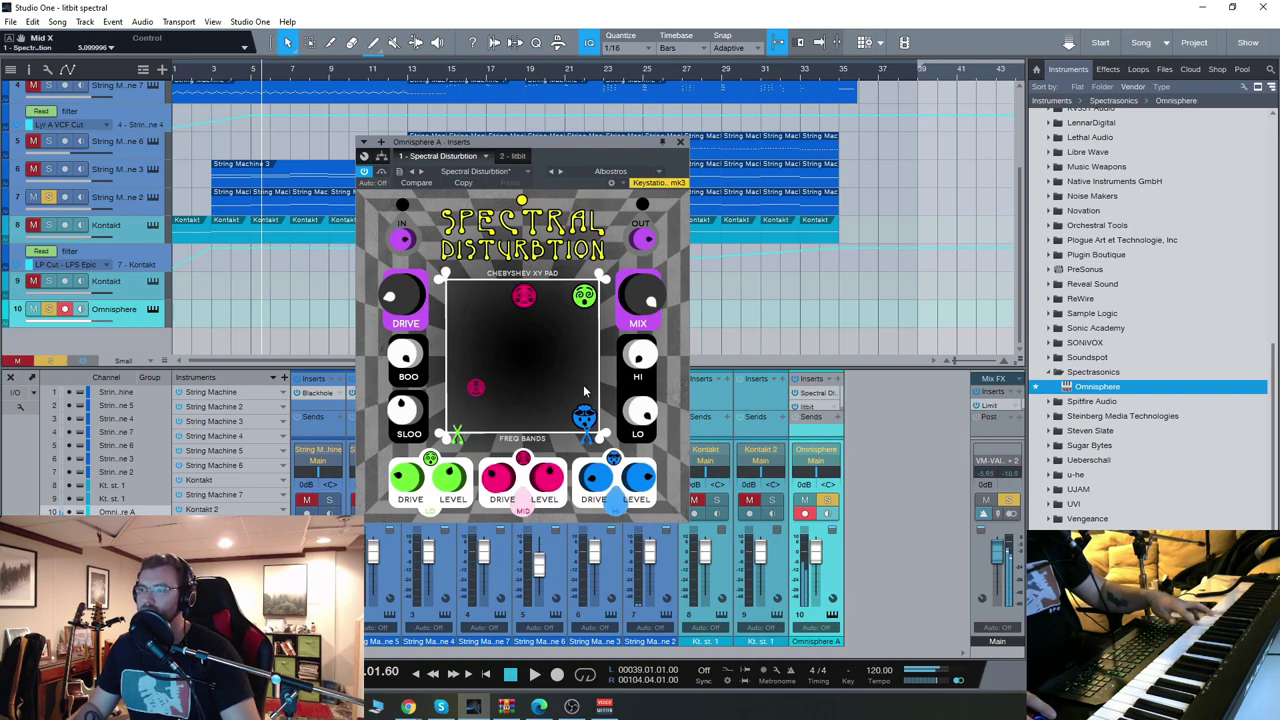
left_click_drag(585, 400, 386, 253)
left_click_drag(584, 296, 461, 416)
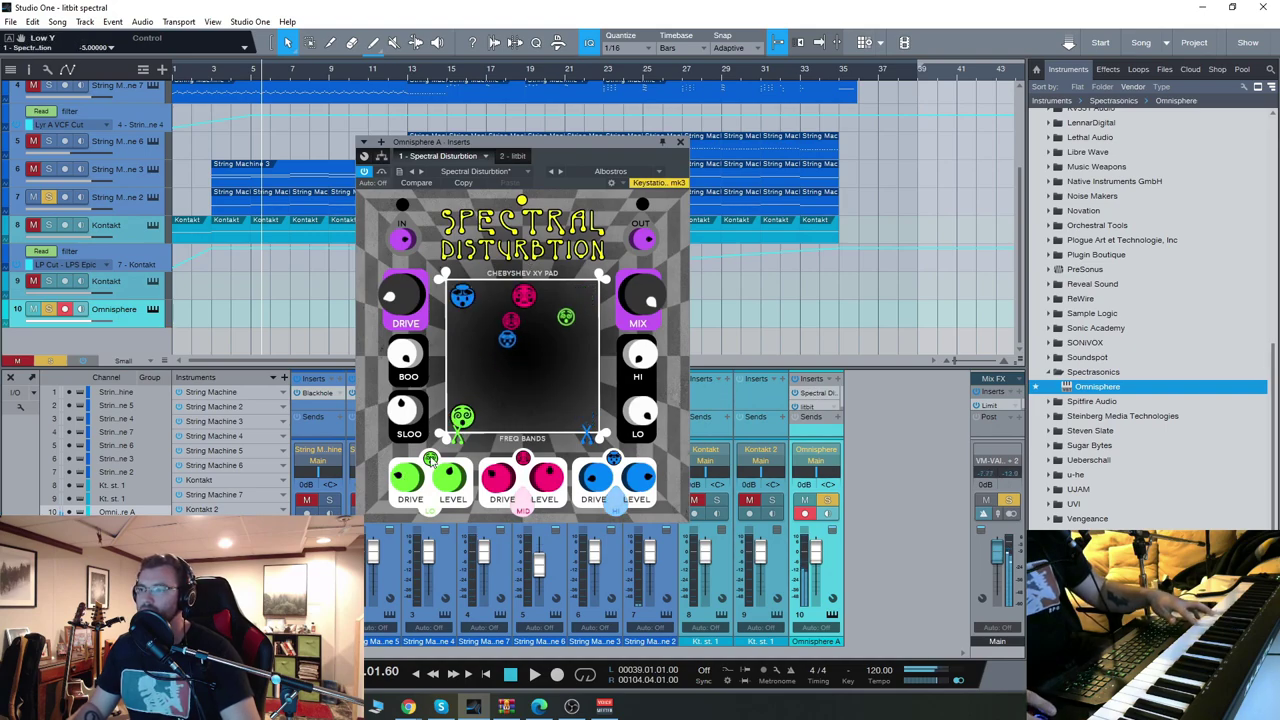